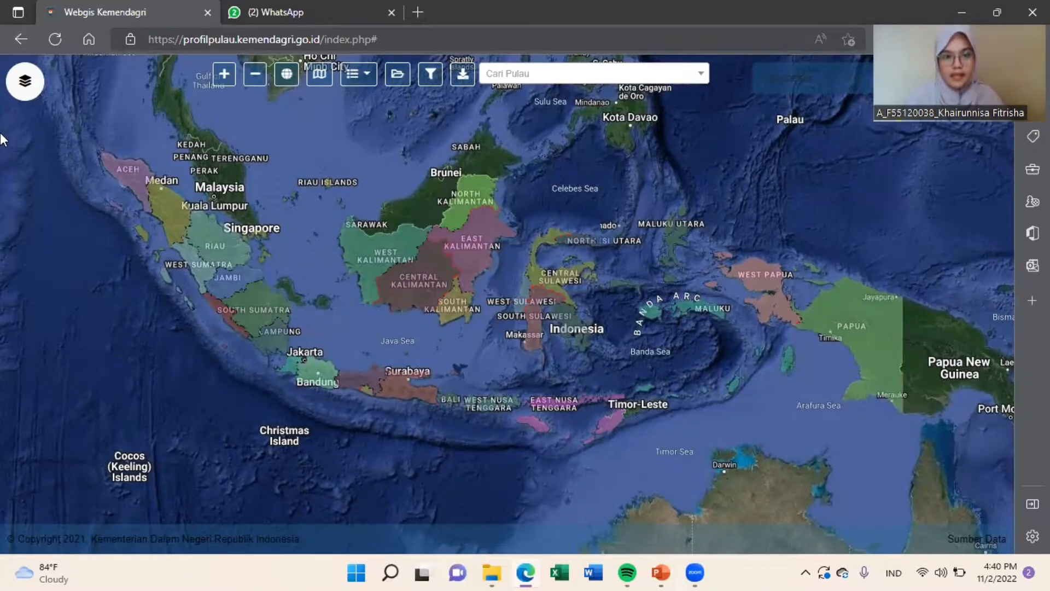
# Step: Display the Titik Pulau layer, examine the island points around Sulawesi, and hide the layer again
pyautogui.click(28, 93)
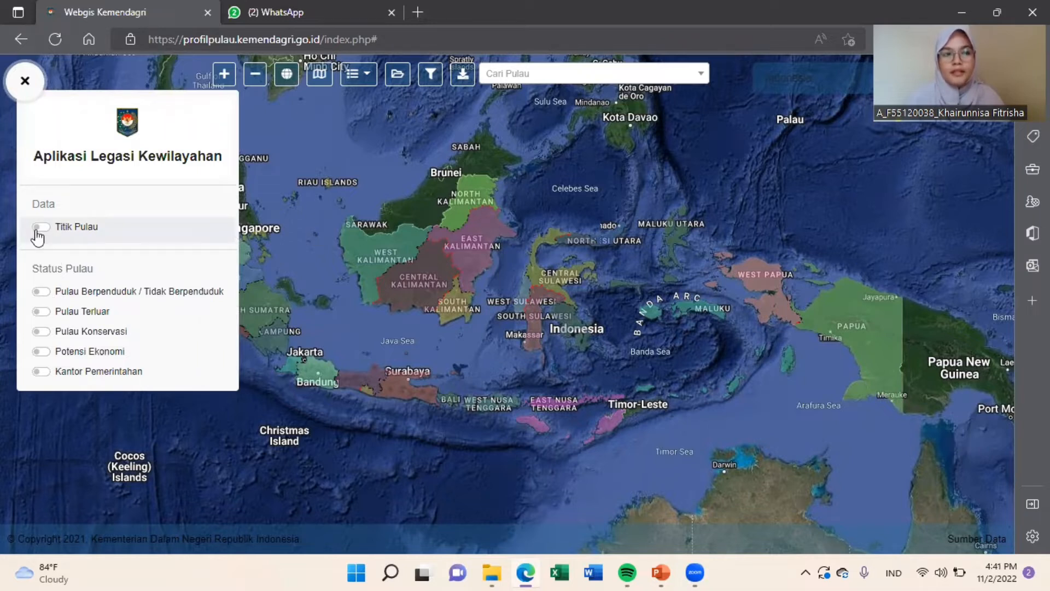
pyautogui.click(132, 224)
pyautogui.scroll(2, 517, 360)
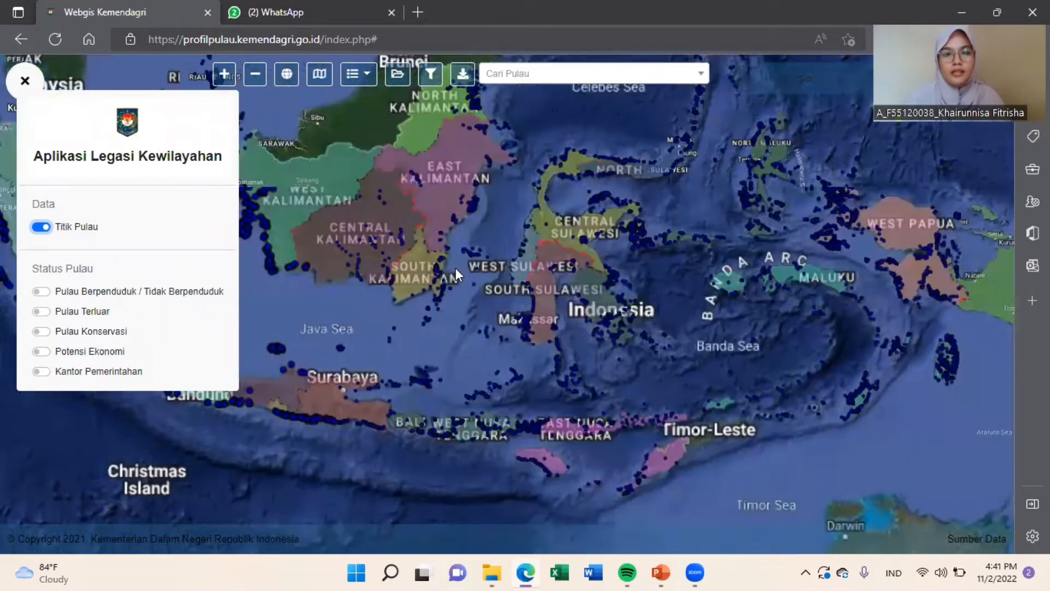
pyautogui.scroll(-1, 546, 312)
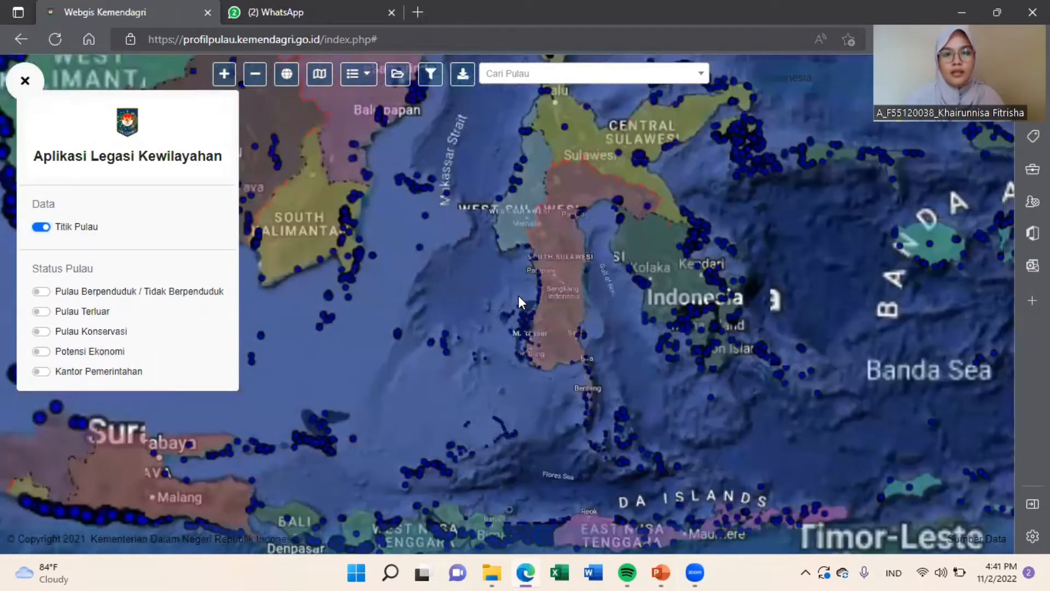
pyautogui.scroll(-1, 519, 298)
pyautogui.moveTo(531, 267); pyautogui.dragTo(513, 288)
pyautogui.click(42, 227)
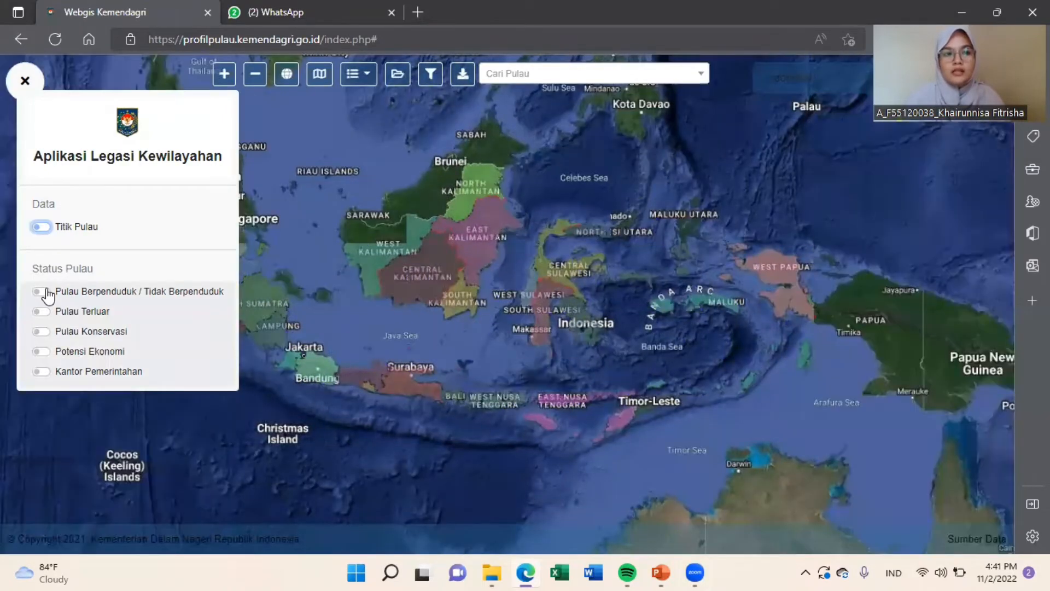
# Step: Display the Pulau Berpenduduk / Tidak Berpenduduk layer and examine its points from western Indonesia to Papua
pyautogui.click(46, 292)
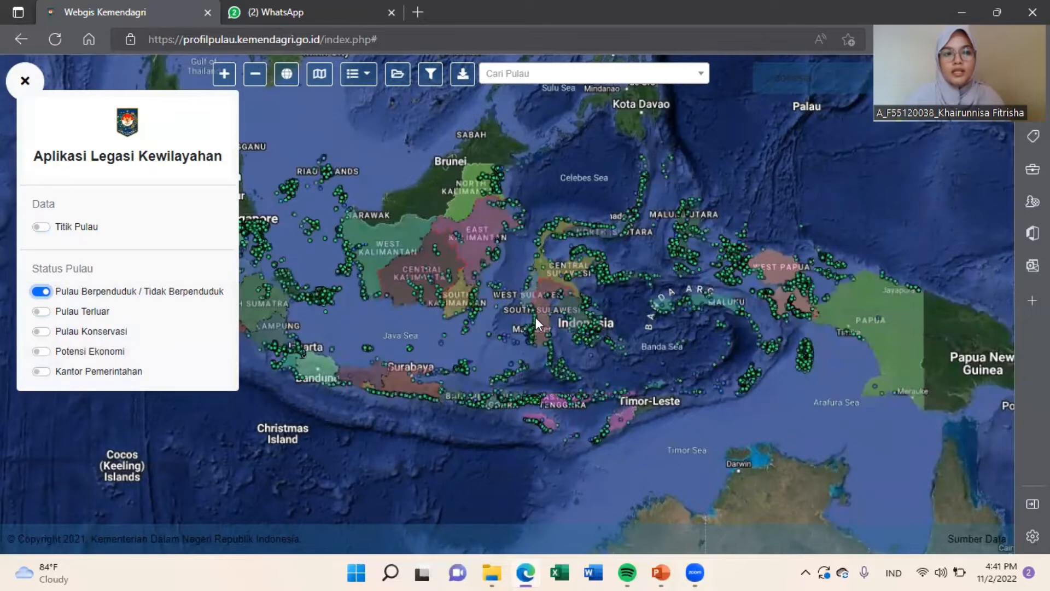
pyautogui.scroll(3, 426, 224)
pyautogui.moveTo(426, 225); pyautogui.dragTo(635, 105)
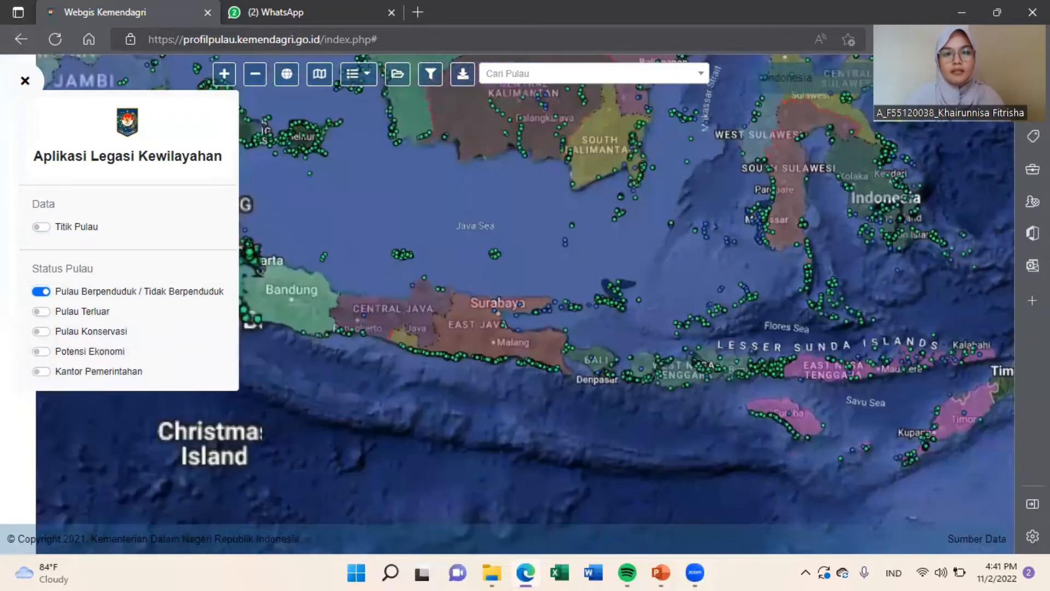
pyautogui.moveTo(624, 205); pyautogui.dragTo(921, 487)
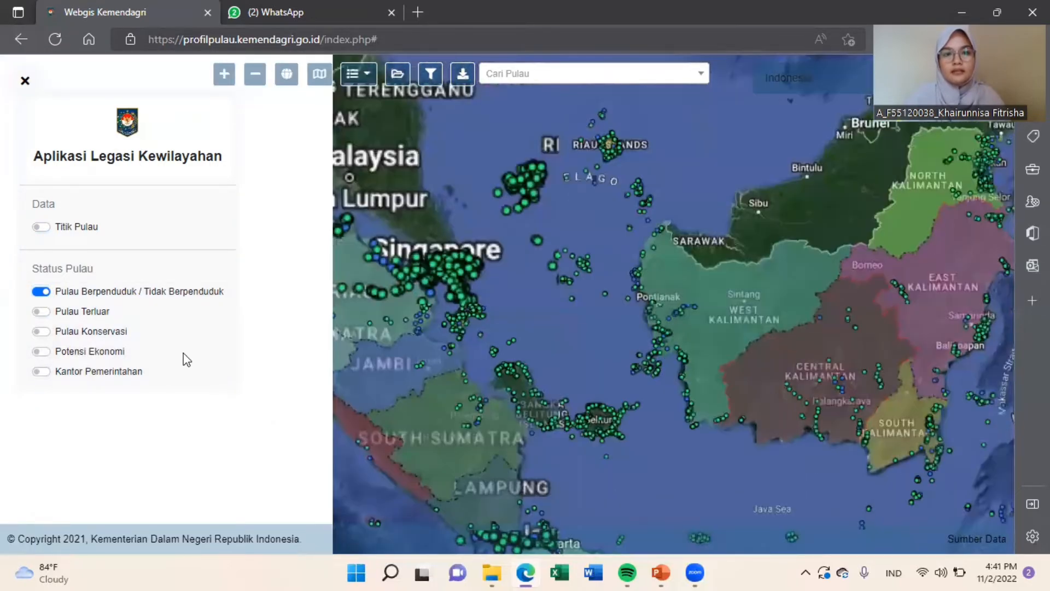
pyautogui.moveTo(1007, 466); pyautogui.dragTo(187, 359)
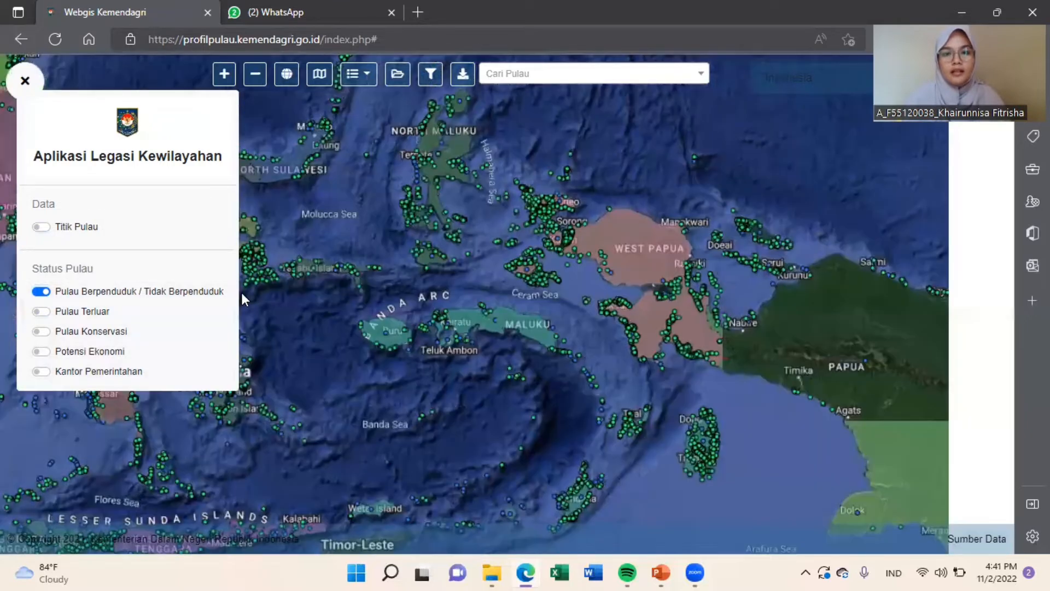
pyautogui.moveTo(333, 346); pyautogui.dragTo(638, 309)
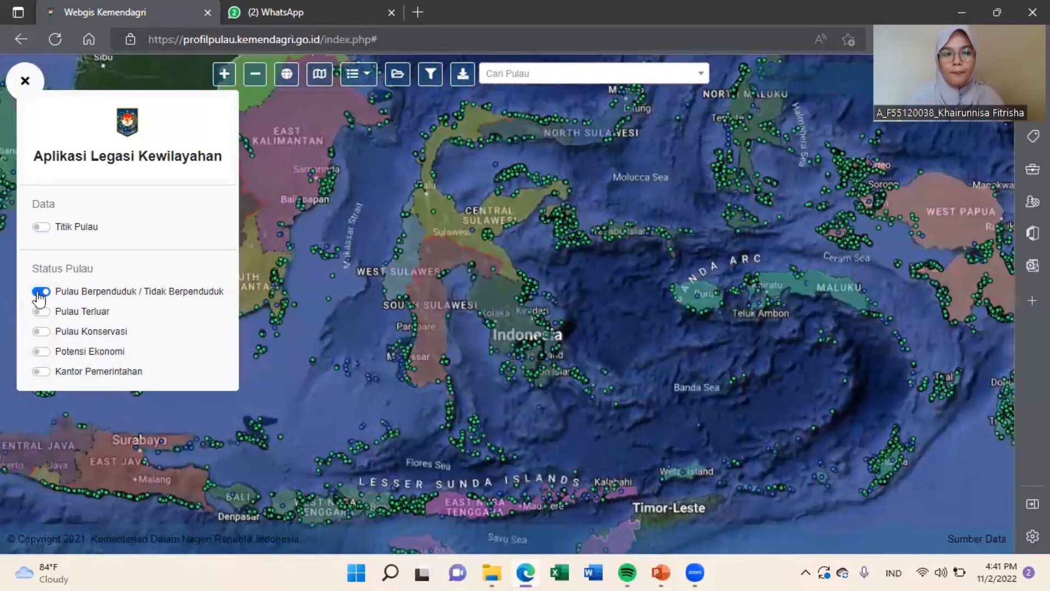
# Step: Replace the Pulau Berpenduduk / Tidak Berpenduduk layer with Pulau Terluar and look over the outermost islands
pyautogui.click(41, 311)
pyautogui.click(41, 291)
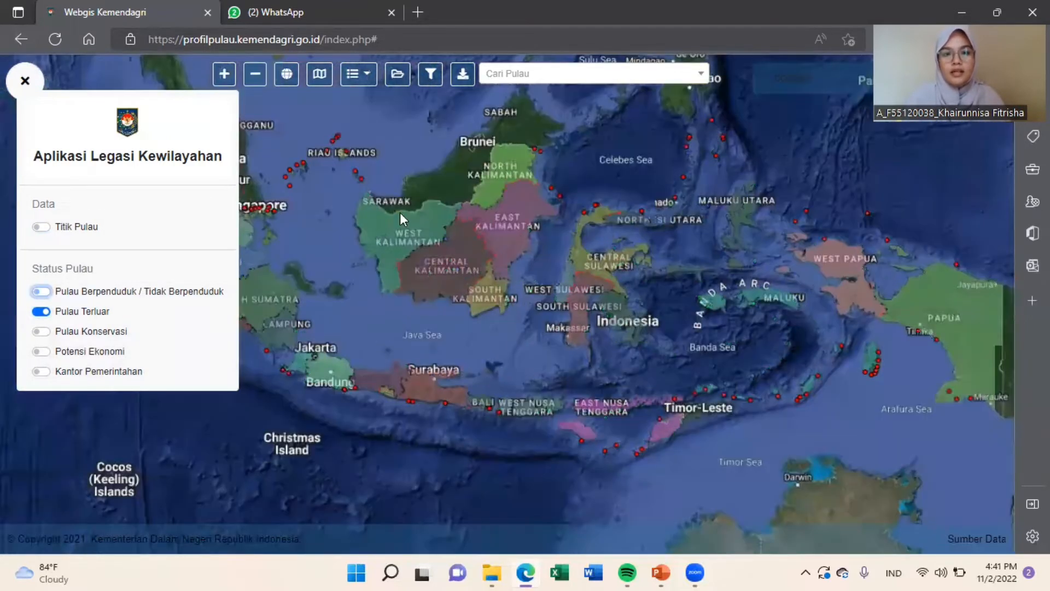
pyautogui.moveTo(602, 272); pyautogui.dragTo(721, 285)
# Step: Hide Pulau Terluar and view the Pulau Konservasi and Potensi Ekonomi layers one after the other
pyautogui.click(41, 312)
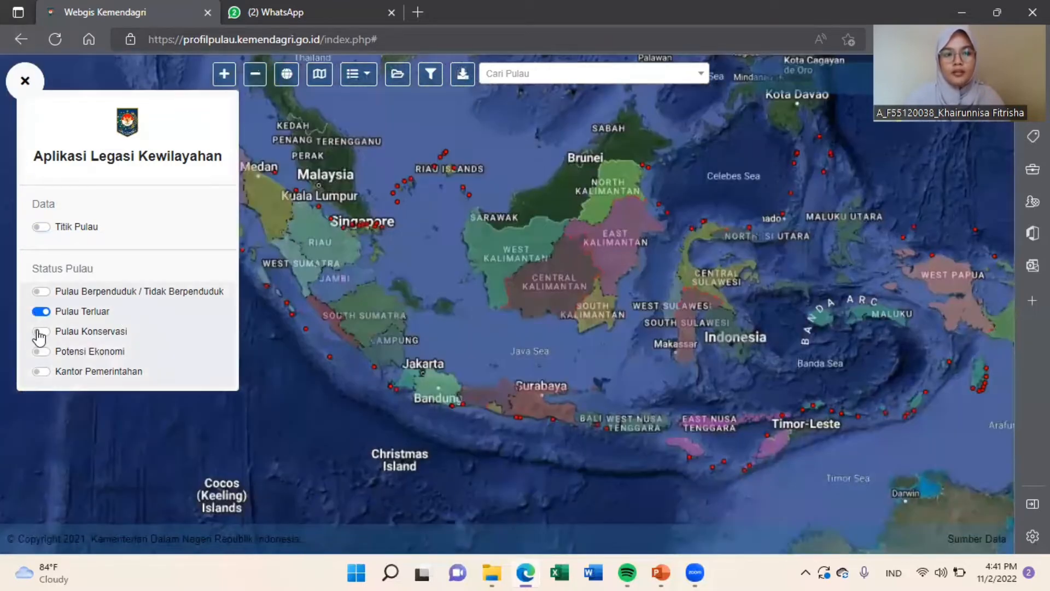
pyautogui.click(39, 331)
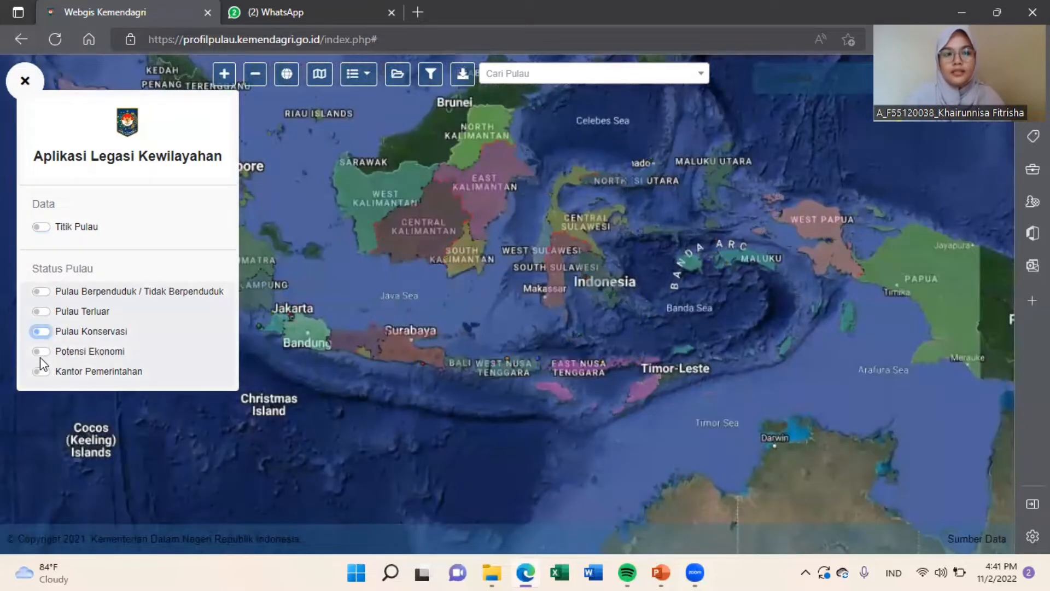
pyautogui.click(40, 359)
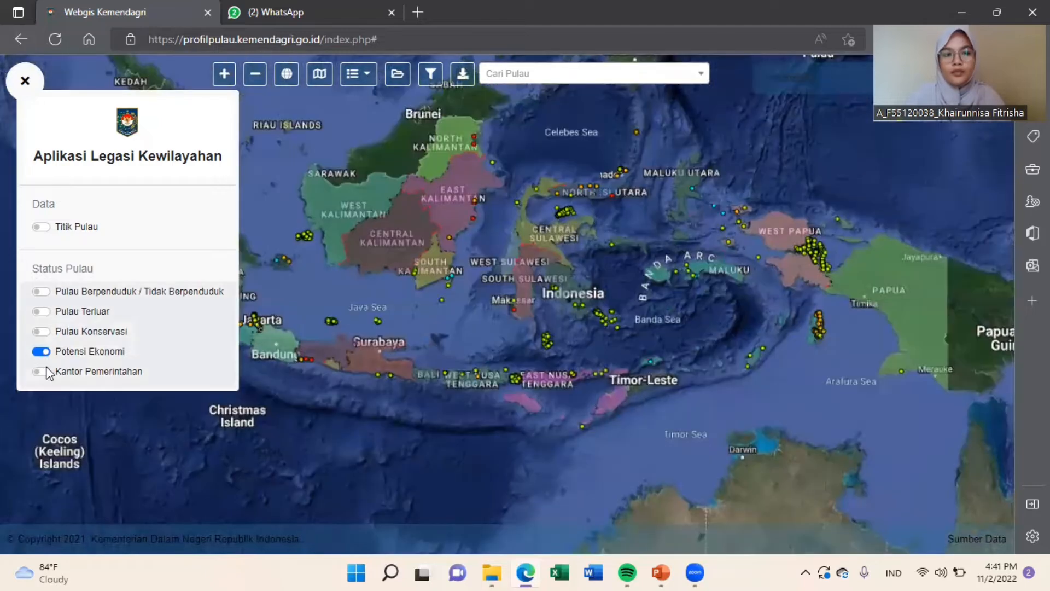
# Step: View the Kantor Pemerintahan layer across Indonesia, then hide it and close the layer panel
pyautogui.click(63, 373)
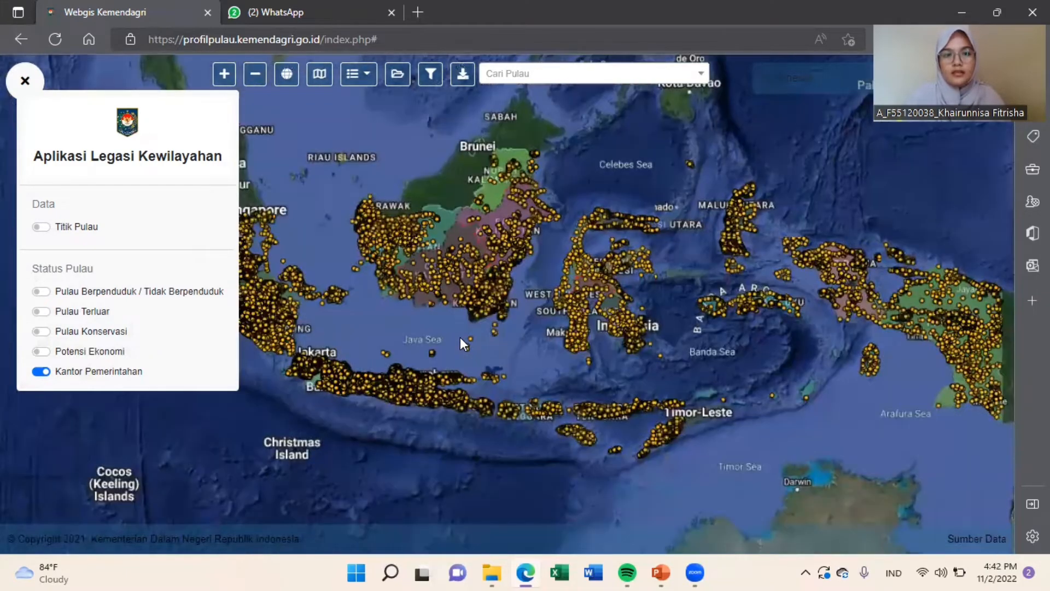
pyautogui.moveTo(461, 337); pyautogui.dragTo(460, 382)
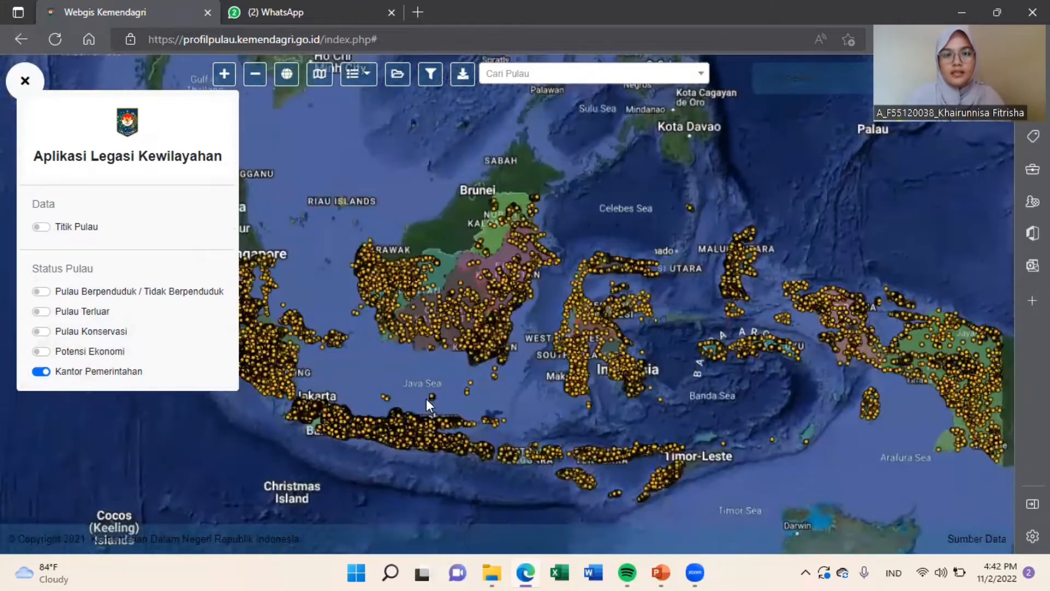
pyautogui.moveTo(280, 452); pyautogui.dragTo(311, 393)
pyautogui.moveTo(605, 306); pyautogui.dragTo(458, 360)
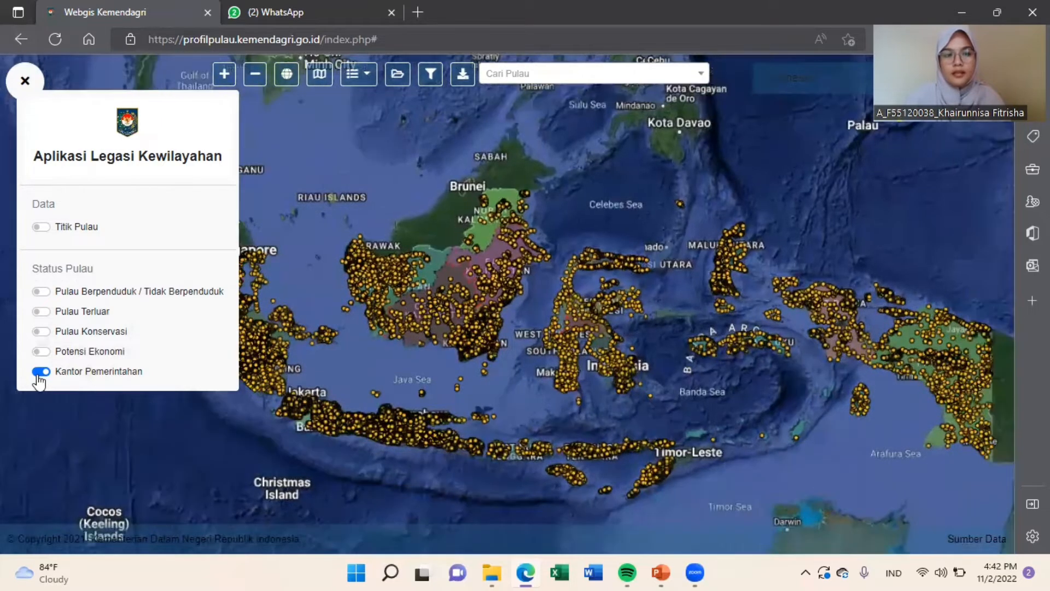
pyautogui.click(40, 372)
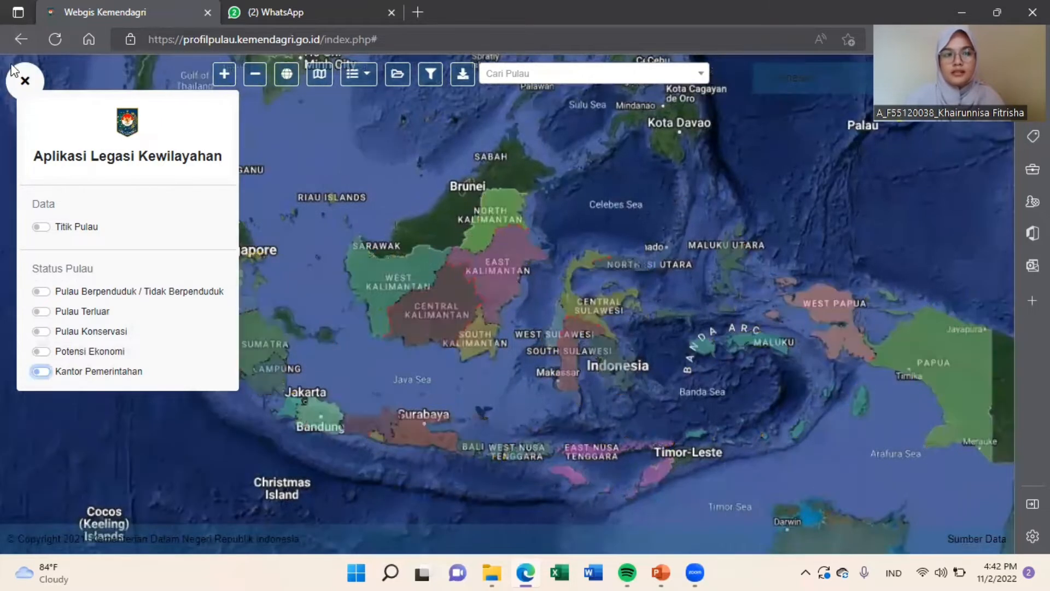
pyautogui.click(24, 80)
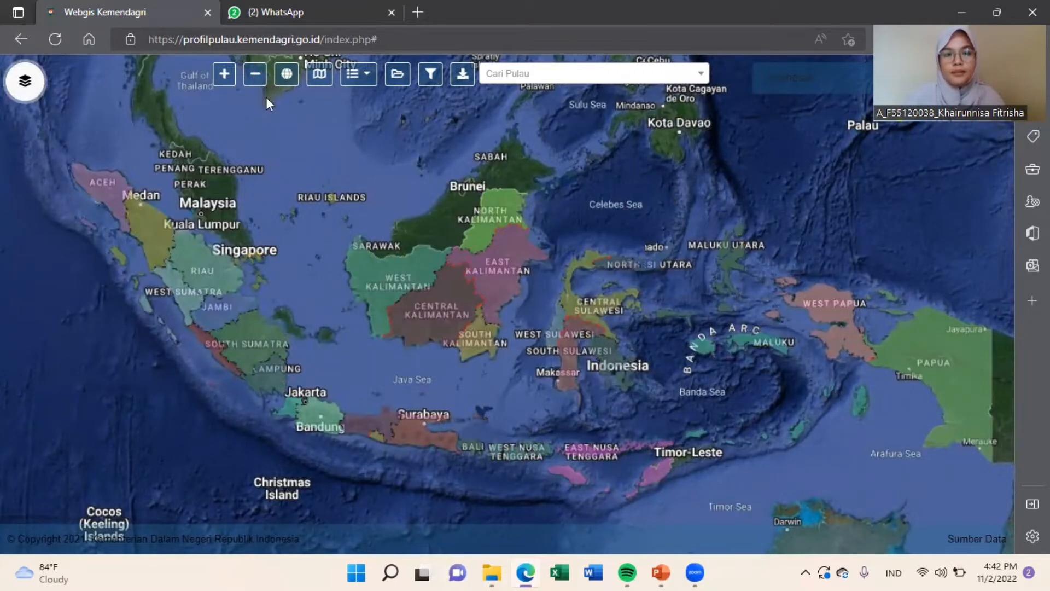
# Step: Reset the map to its default extent, then view East Kalimantan's province information and close it
pyautogui.moveTo(401, 168); pyautogui.dragTo(308, 146)
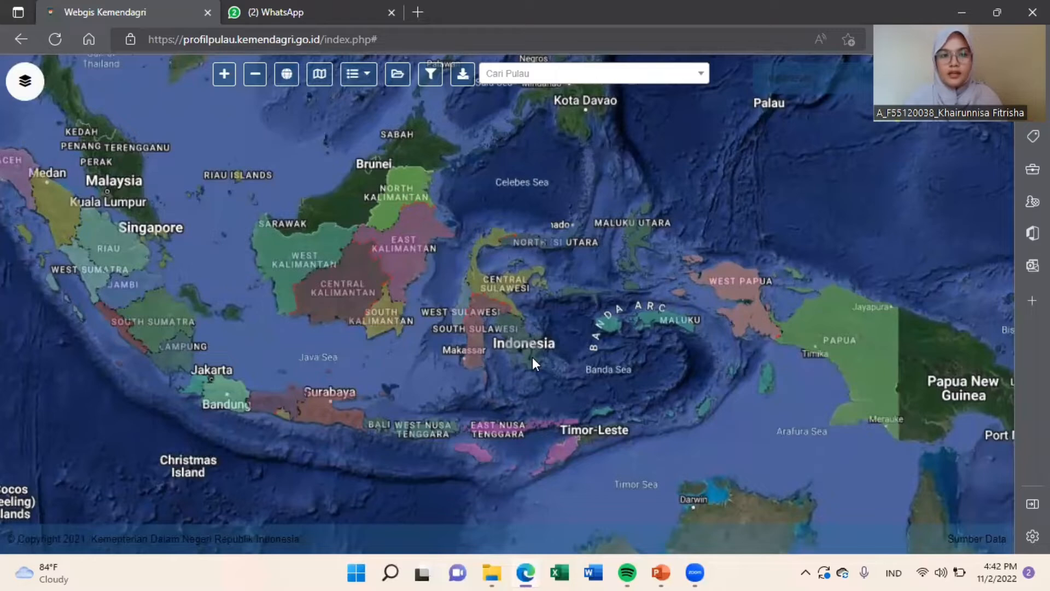
pyautogui.scroll(2, 532, 356)
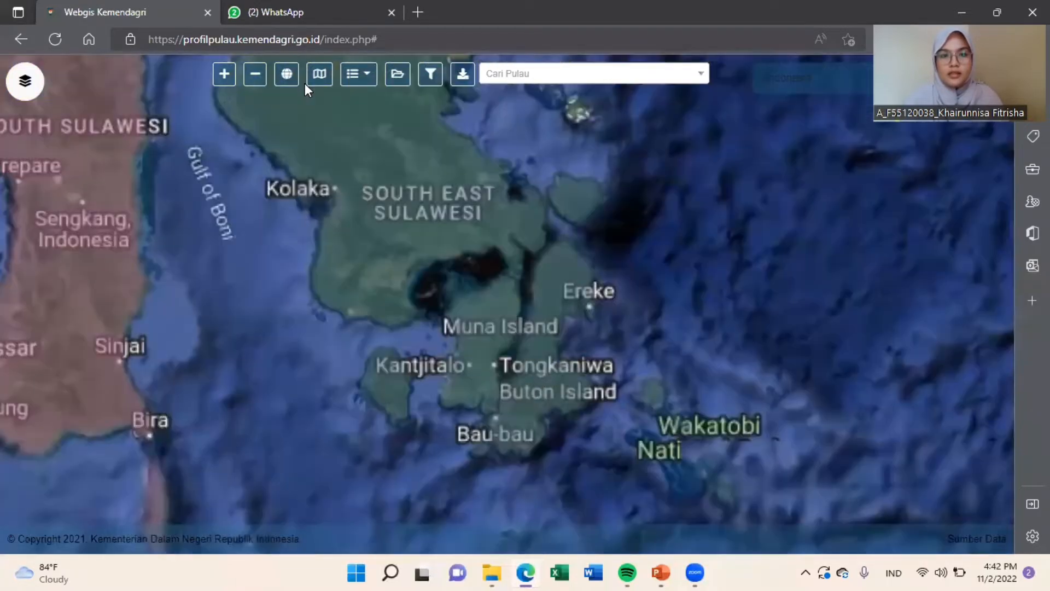
pyautogui.click(287, 74)
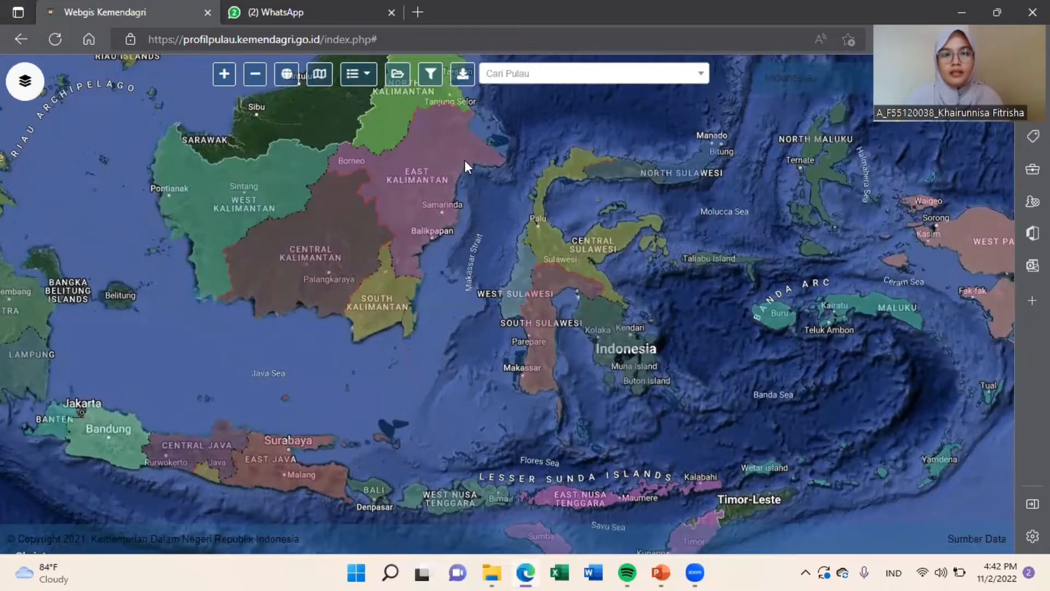
pyautogui.click(510, 163)
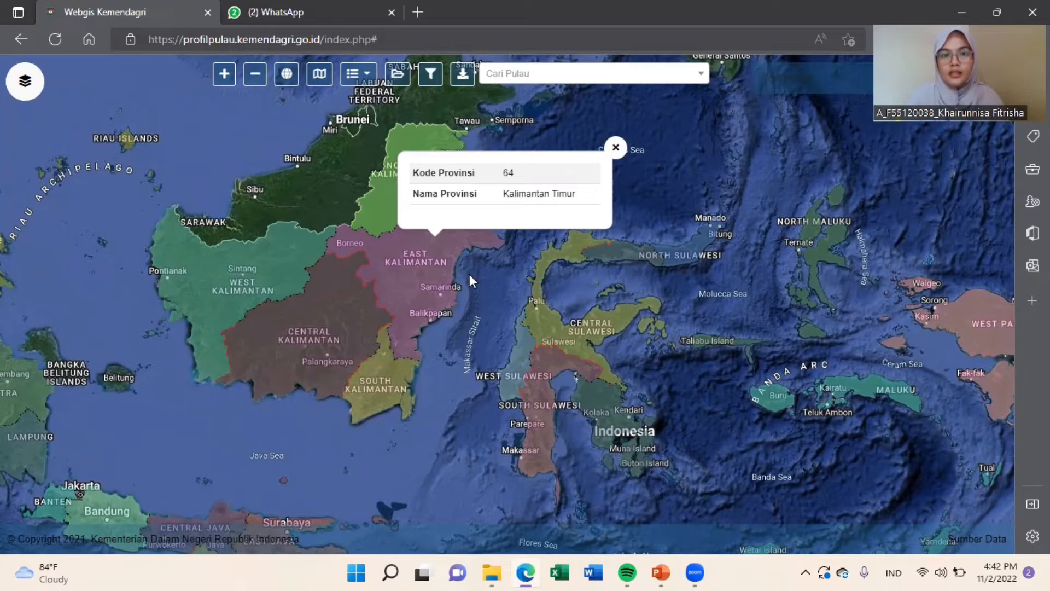
pyautogui.click(615, 148)
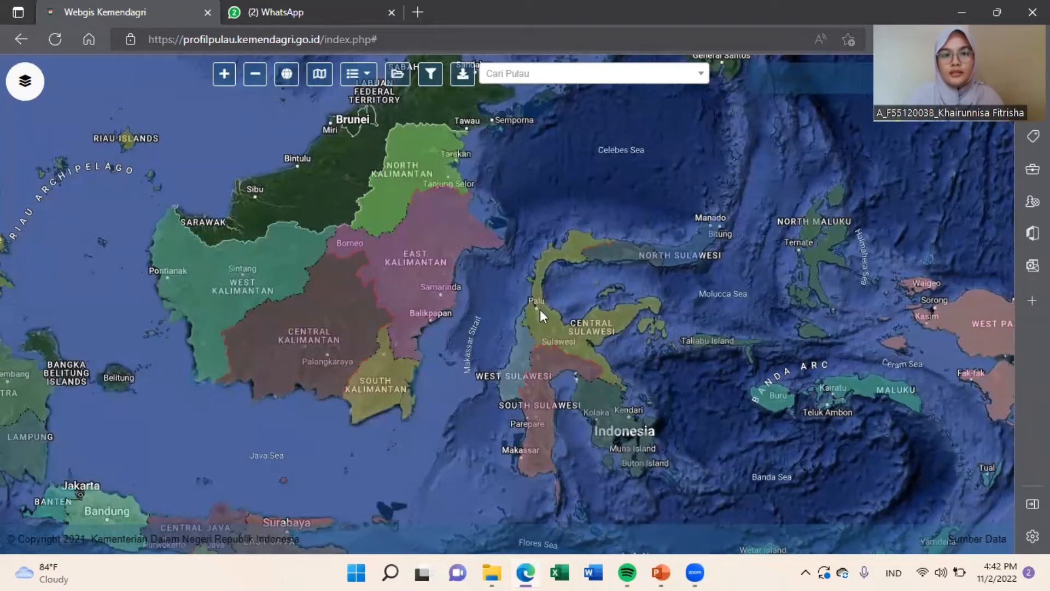
# Step: Examine the province boundary lines between Central, East and South Kalimantan up close
pyautogui.scroll(3, 540, 309)
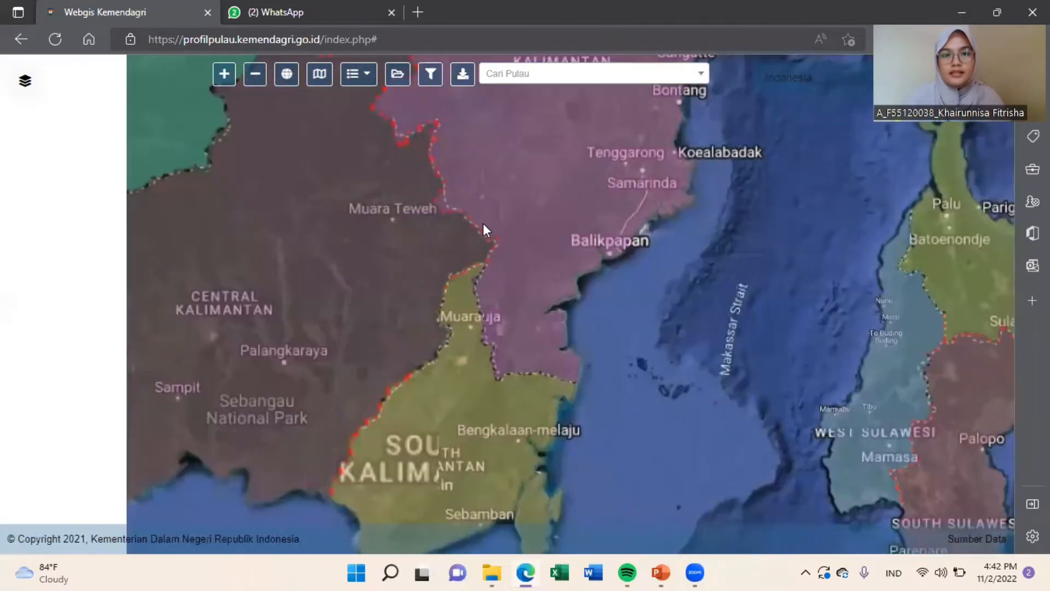
pyautogui.scroll(2, 484, 223)
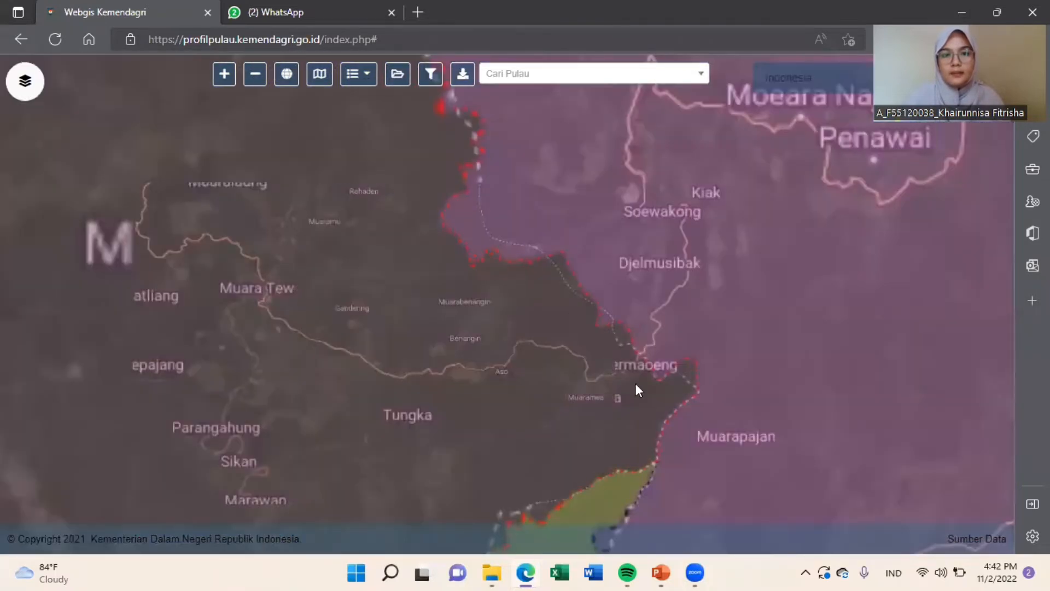
pyautogui.scroll(-4, 753, 320)
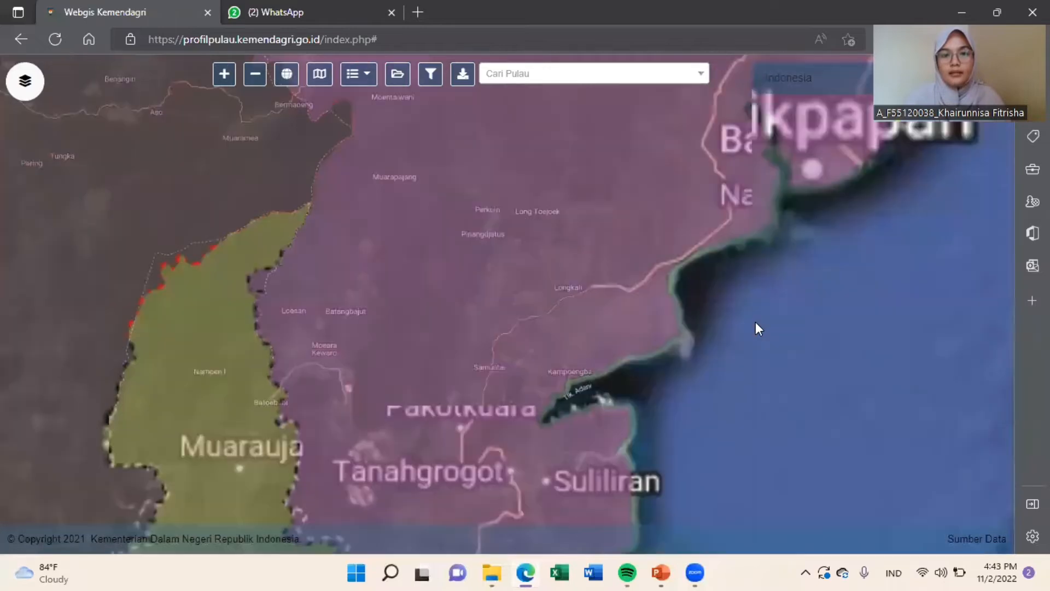
# Step: Reopen the layer panel and switch the Titik Pulau layer on and back off
pyautogui.click(17, 89)
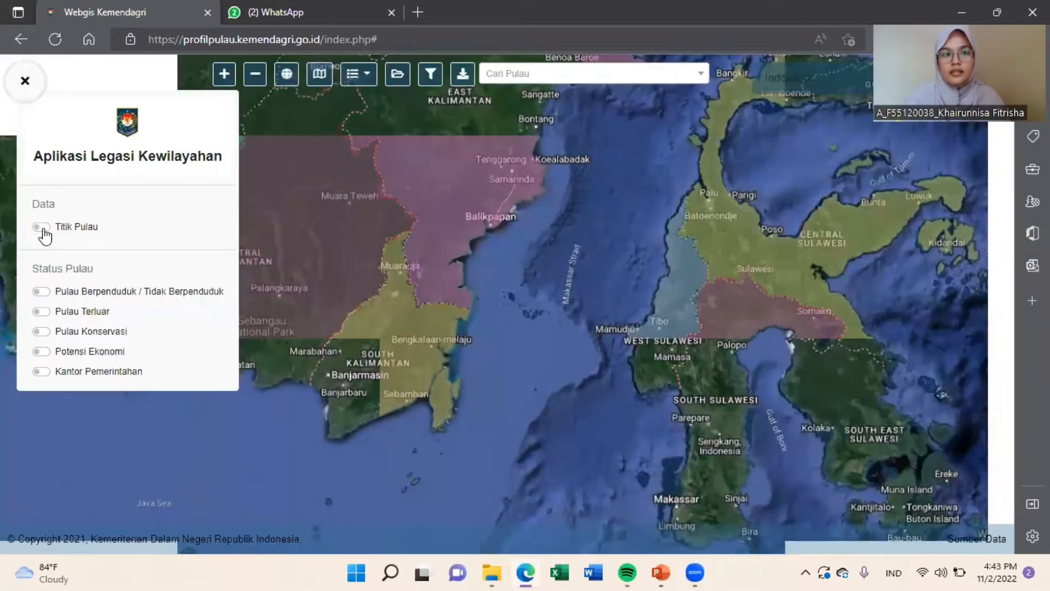
pyautogui.click(43, 230)
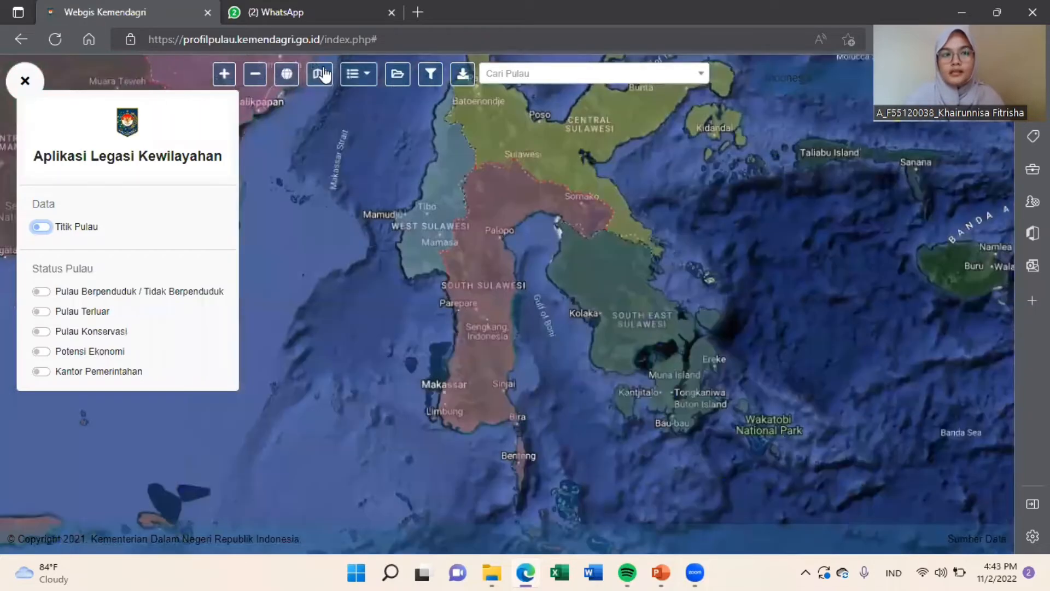
# Step: Show the map's Legenda box and move it higher over the map
pyautogui.click(320, 77)
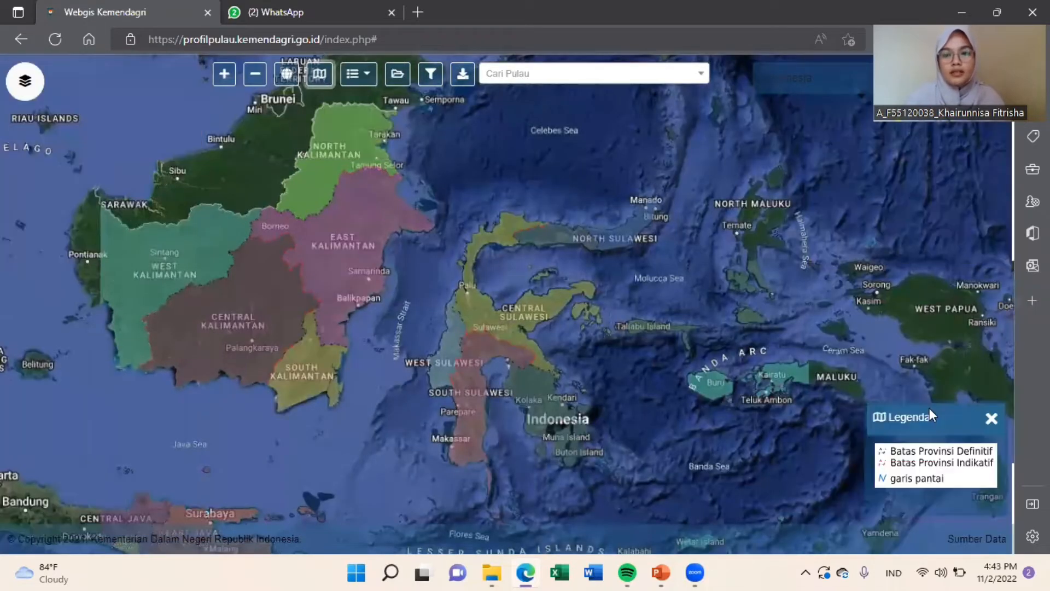
pyautogui.moveTo(929, 408); pyautogui.dragTo(920, 242)
# Step: Examine the definitive and indicative province boundaries and the coastline around Central, South and Southeast Sulawesi against the legend
pyautogui.moveTo(550, 408); pyautogui.dragTo(566, 363)
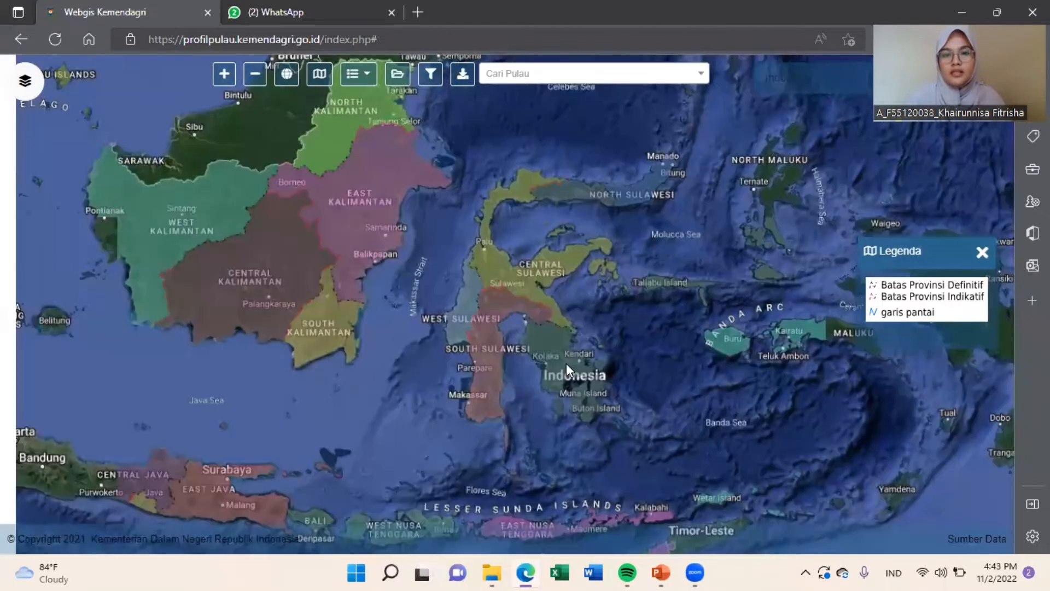
pyautogui.scroll(3, 566, 363)
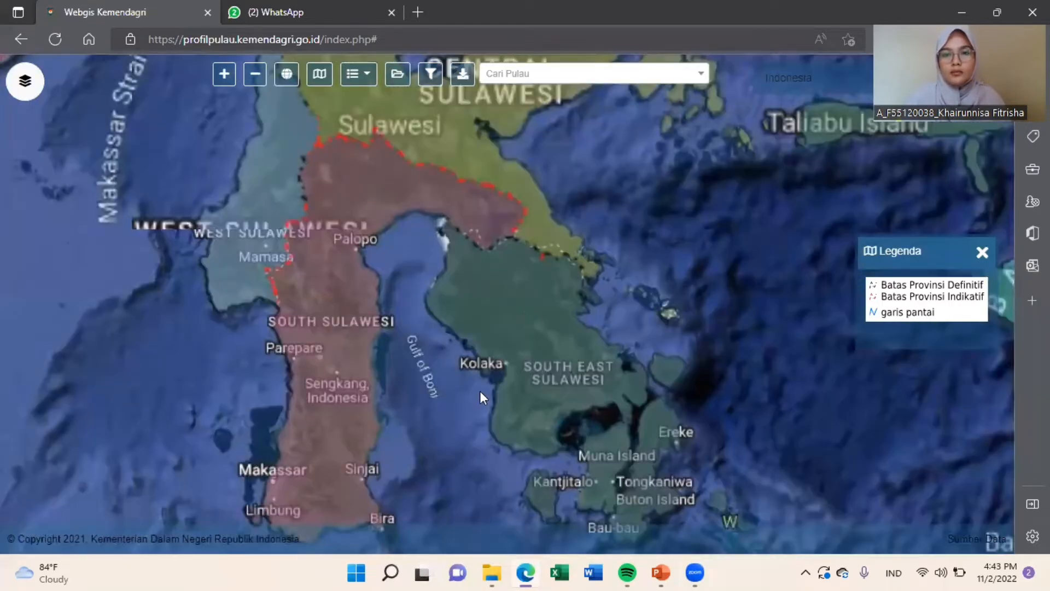
pyautogui.scroll(3, 509, 229)
pyautogui.scroll(1, 510, 229)
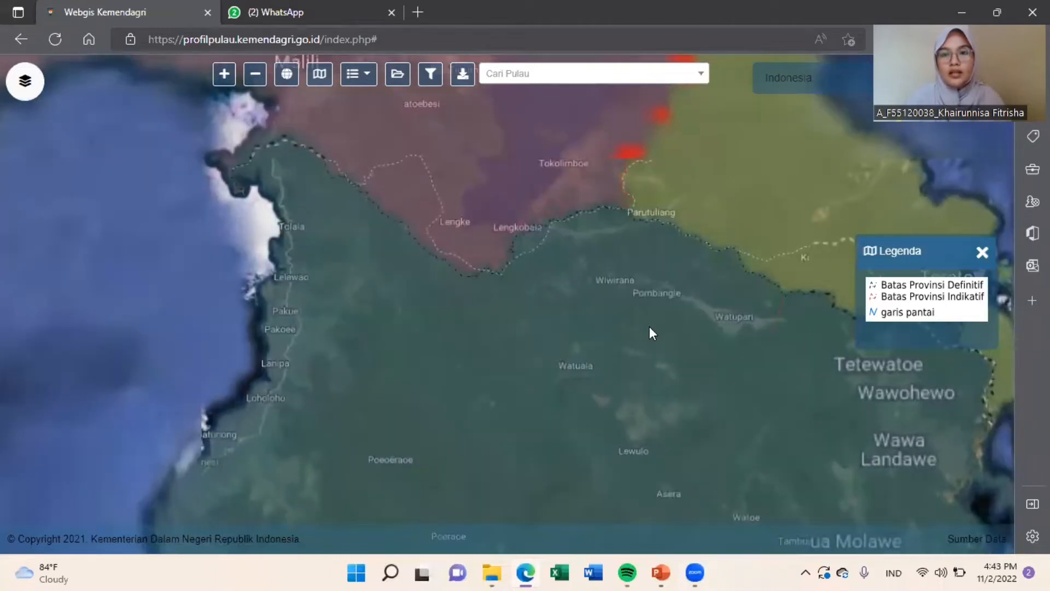
pyautogui.moveTo(666, 147); pyautogui.dragTo(650, 326)
pyautogui.scroll(1, 689, 318)
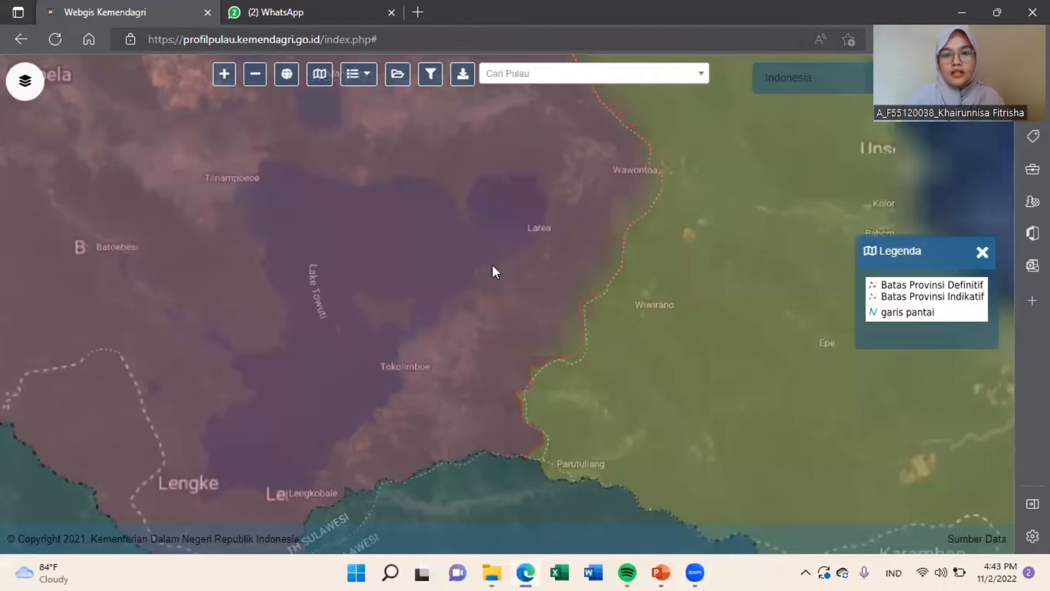
pyautogui.moveTo(493, 265); pyautogui.dragTo(106, 294)
pyautogui.moveTo(642, 367); pyautogui.dragTo(399, 61)
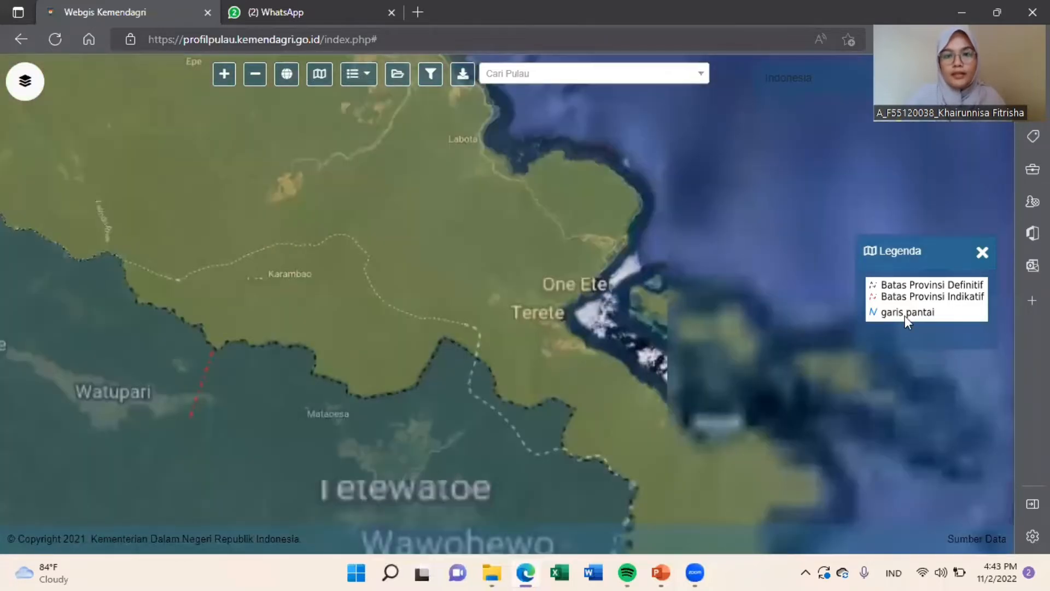
pyautogui.moveTo(560, 517); pyautogui.dragTo(966, 316)
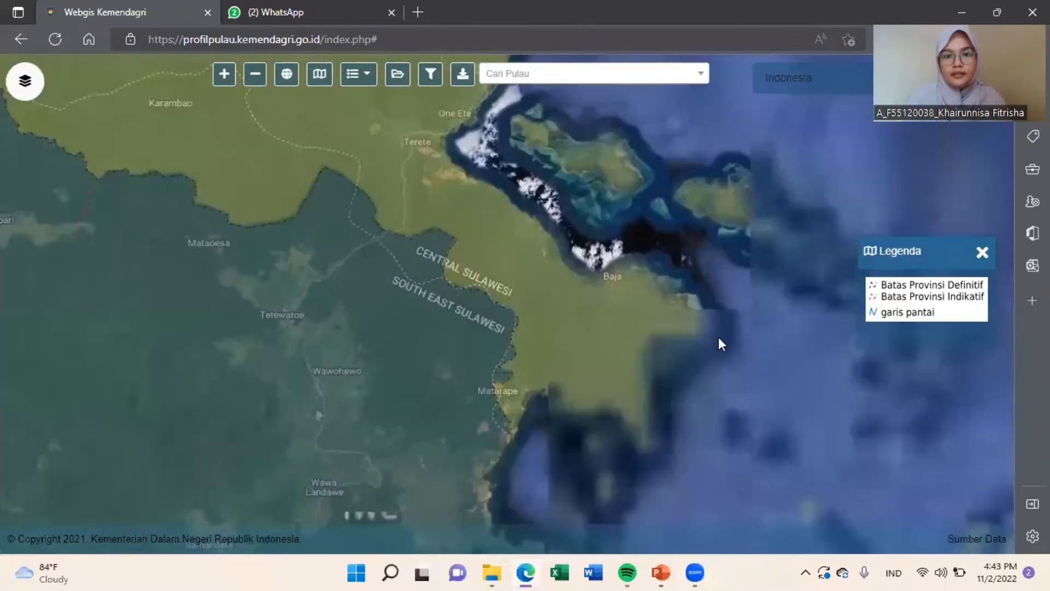
# Step: Examine the coastline from the Gulf of Boni to the west coast of South Sulawesi around Tanarajae and Bontobonto
pyautogui.scroll(-3, 482, 274)
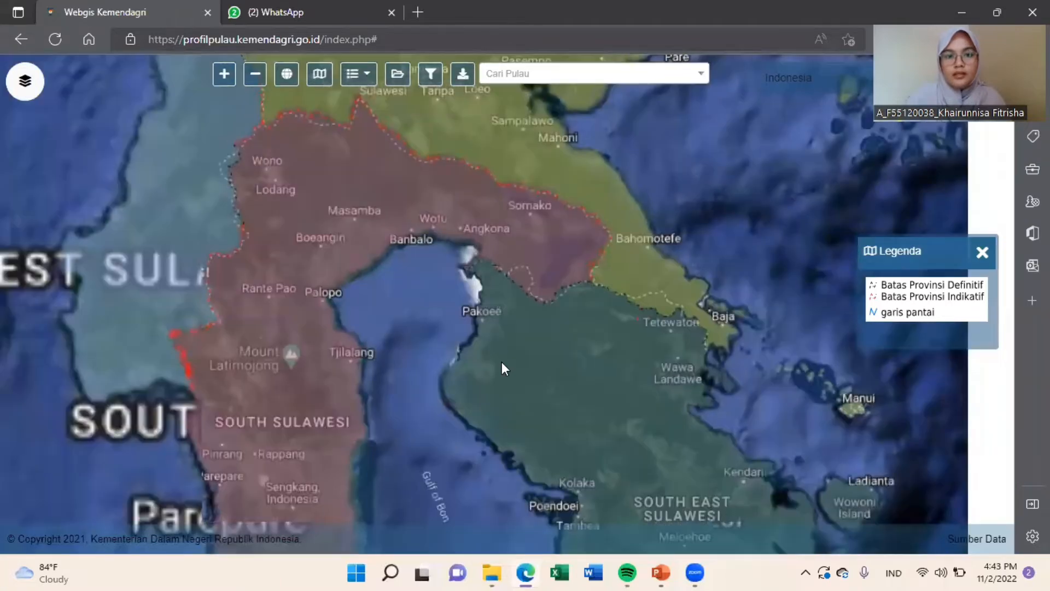
pyautogui.scroll(1, 501, 362)
pyautogui.moveTo(501, 362); pyautogui.dragTo(536, 284)
pyautogui.scroll(1, 570, 240)
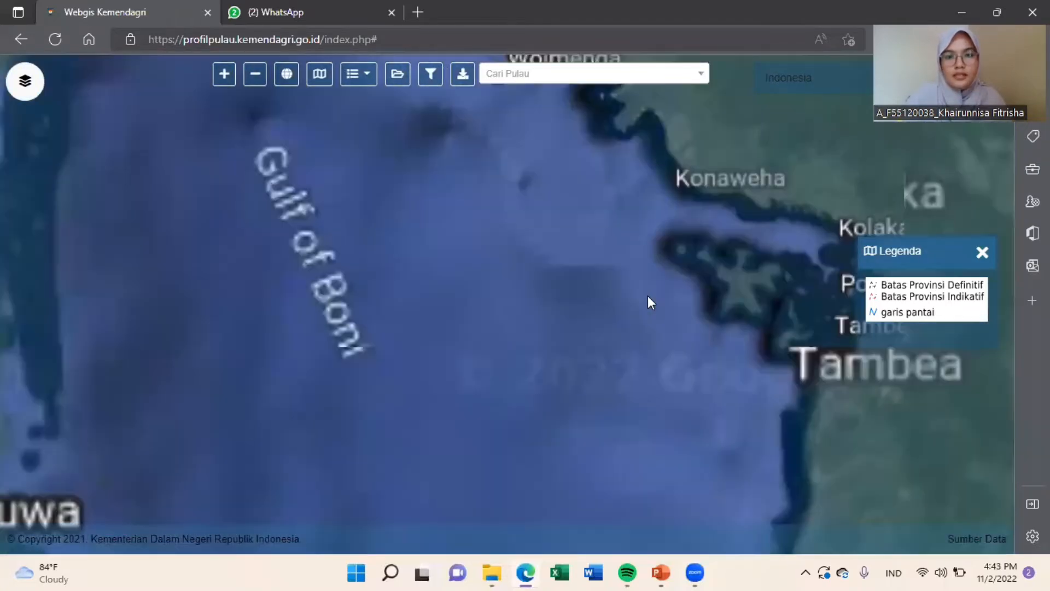
pyautogui.moveTo(648, 296); pyautogui.dragTo(930, 226)
pyautogui.moveTo(322, 495); pyautogui.dragTo(707, 297)
pyautogui.scroll(1, 707, 297)
pyautogui.moveTo(570, 312); pyautogui.dragTo(701, 234)
pyautogui.scroll(2, 701, 234)
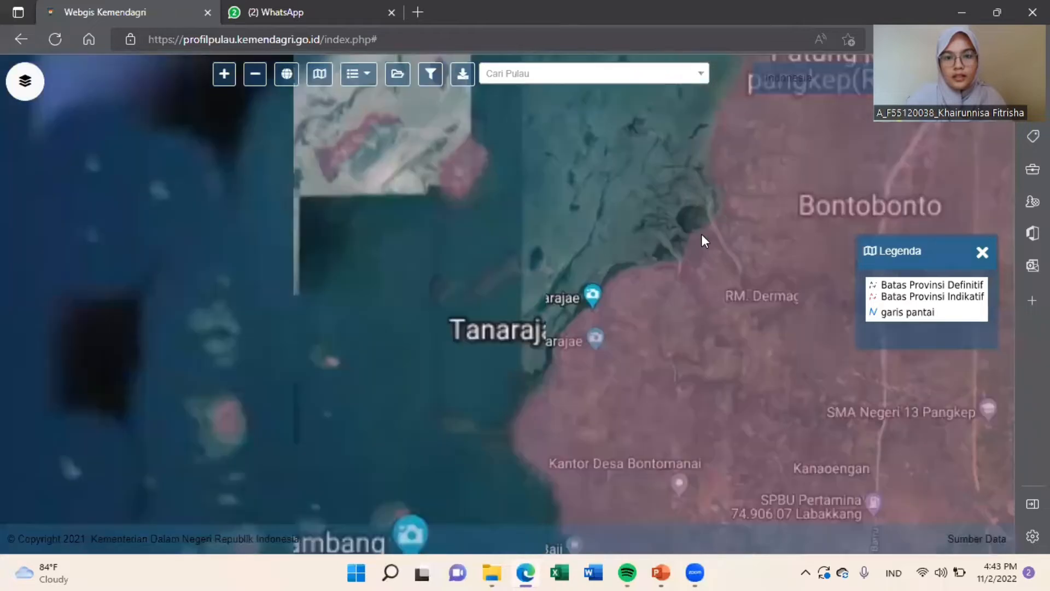
pyautogui.scroll(-1, 599, 355)
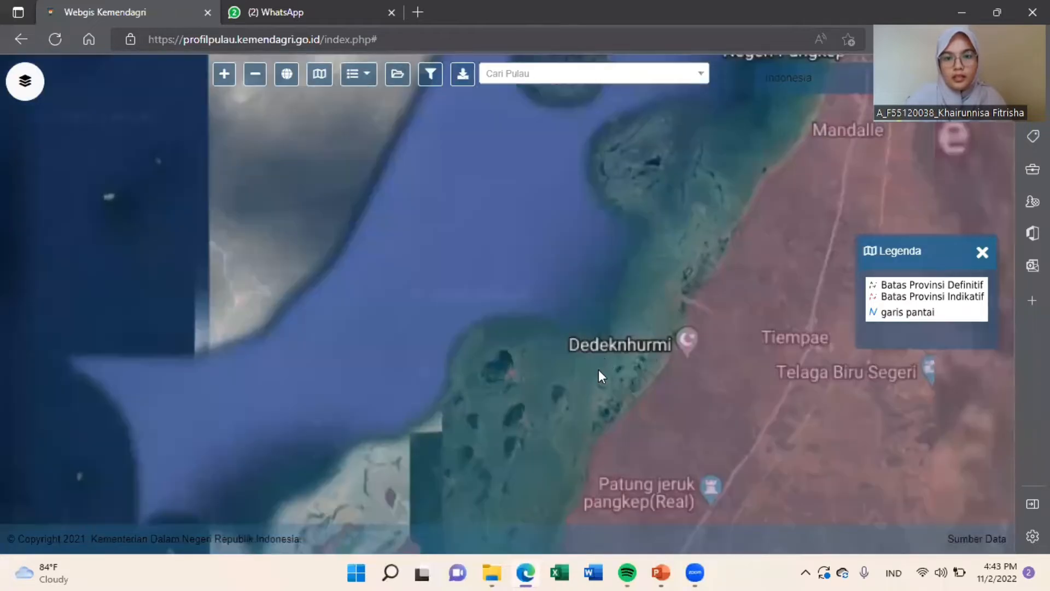
pyautogui.moveTo(624, 328); pyautogui.dragTo(709, 156)
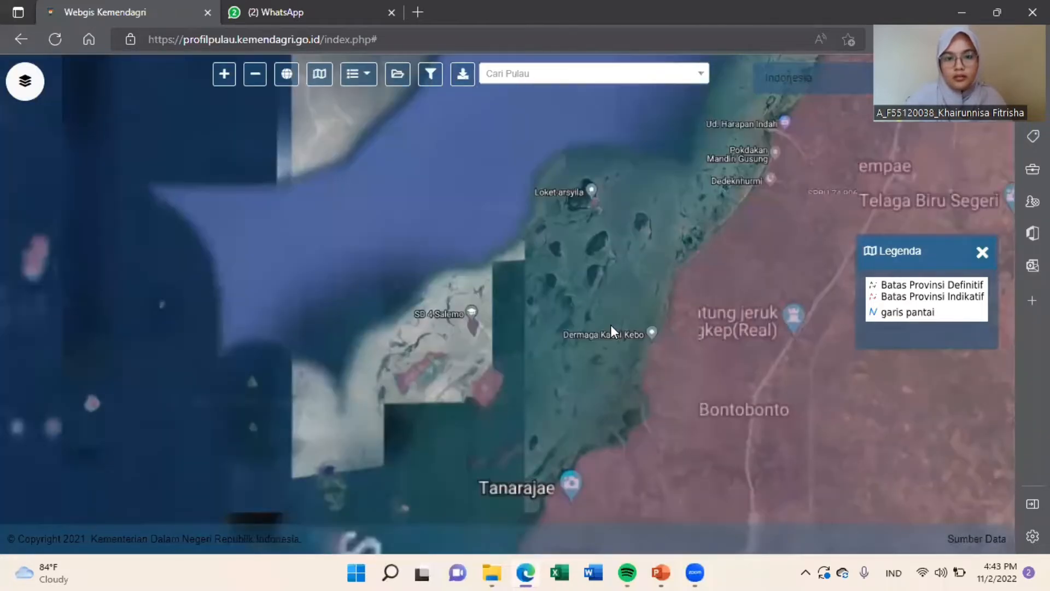
pyautogui.scroll(-2, 611, 324)
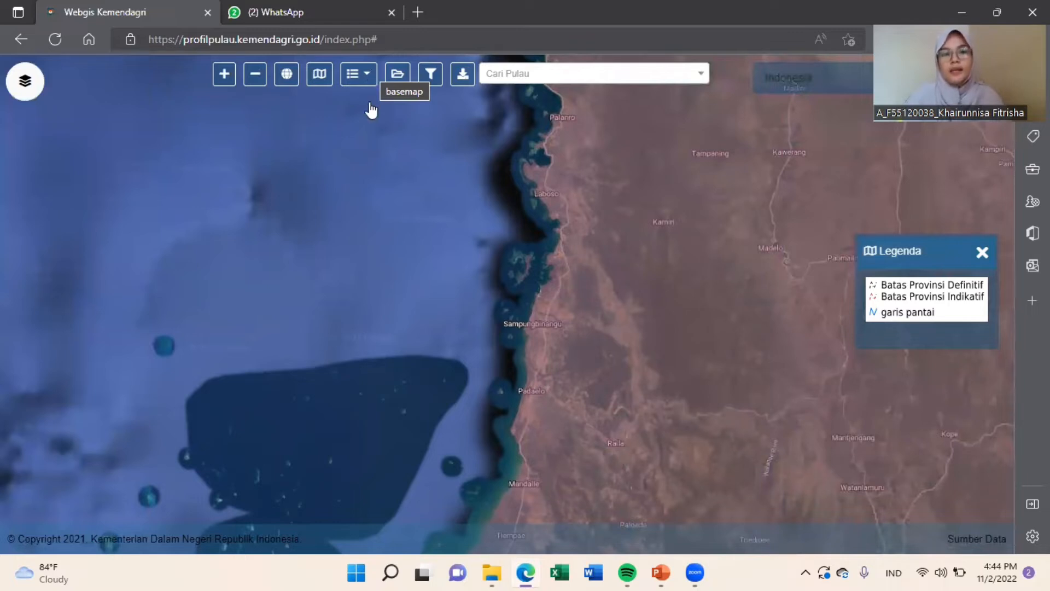
# Step: Switch the basemap to Google Road and return the map to the Indonesia-wide view
pyautogui.click(366, 76)
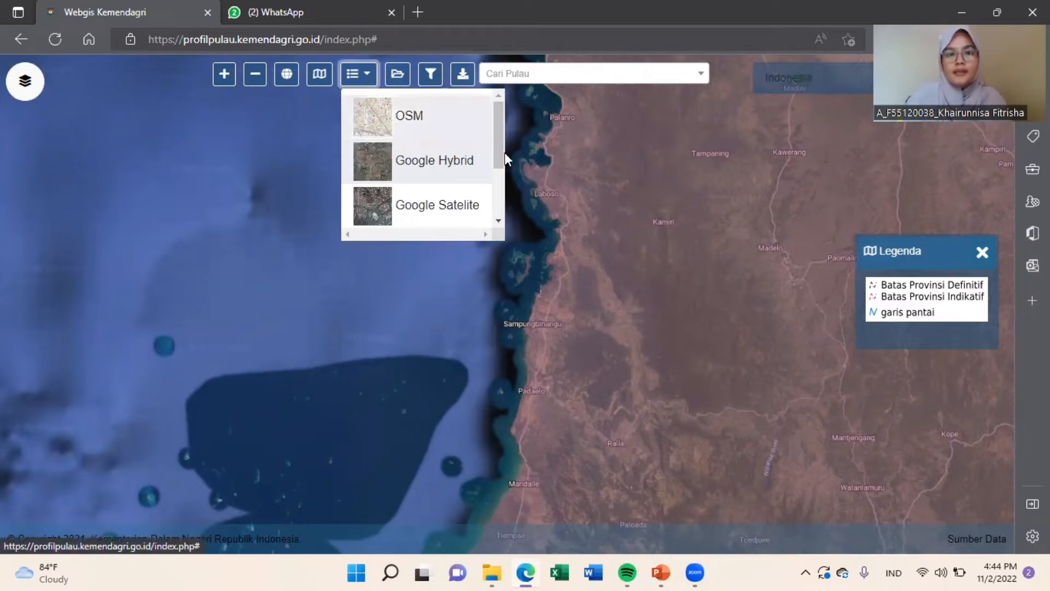
pyautogui.moveTo(501, 145); pyautogui.dragTo(501, 186)
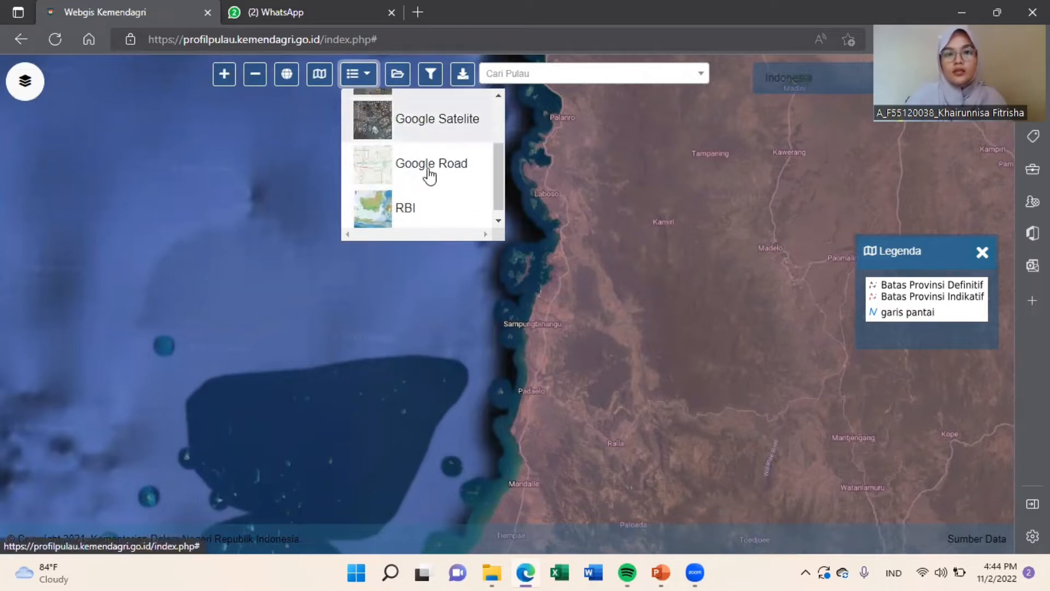
pyautogui.scroll(-1, 474, 178)
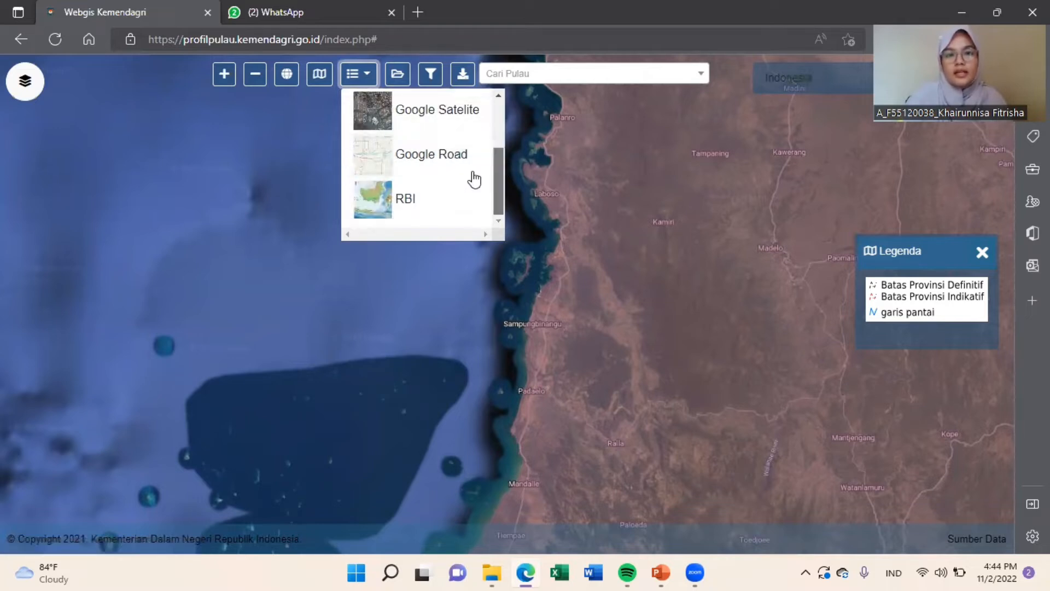
pyautogui.click(399, 159)
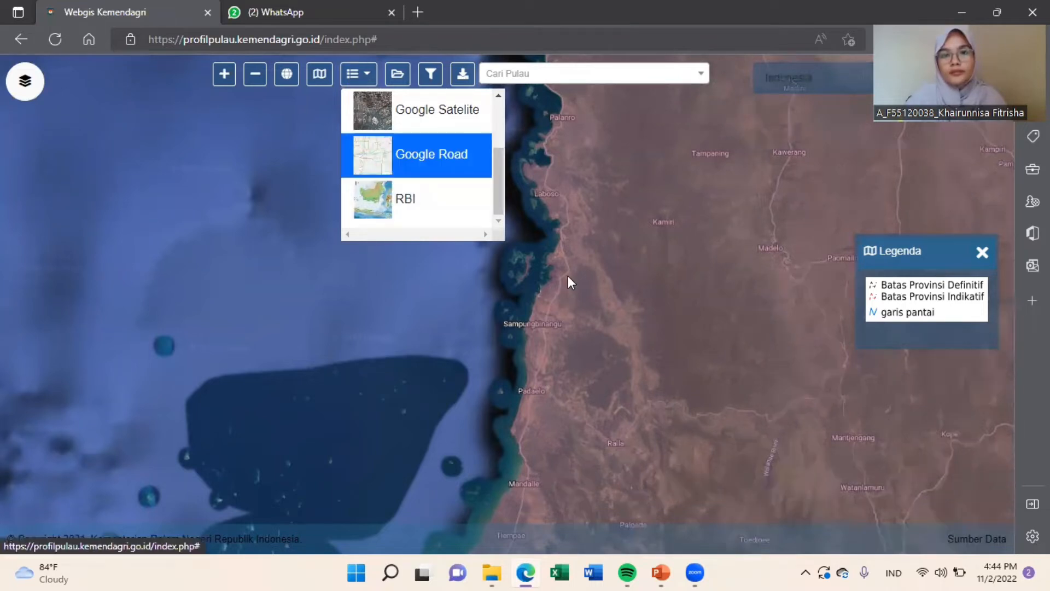
pyautogui.click(286, 76)
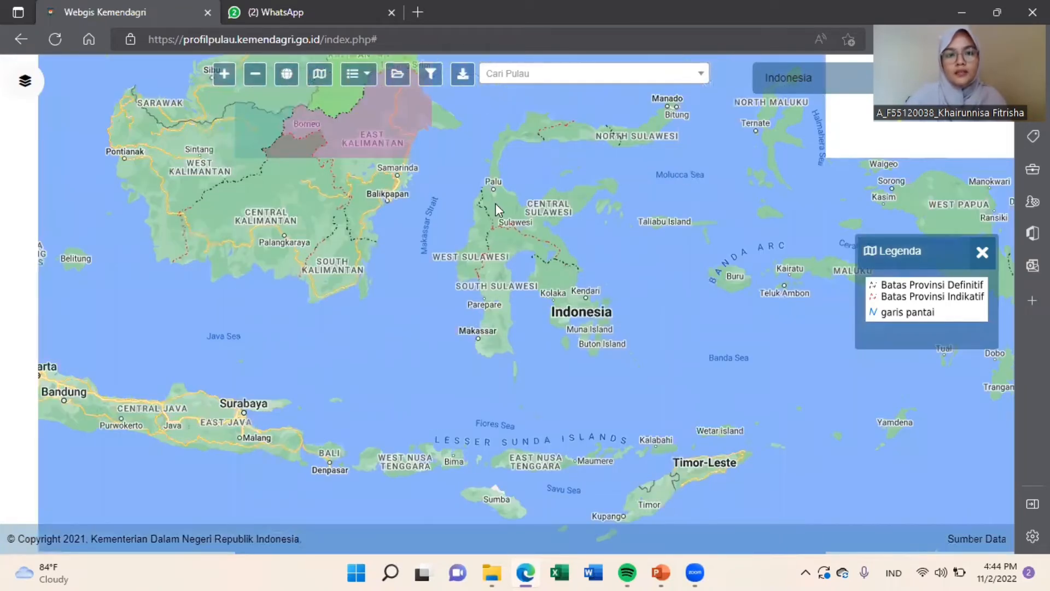
pyautogui.click(788, 235)
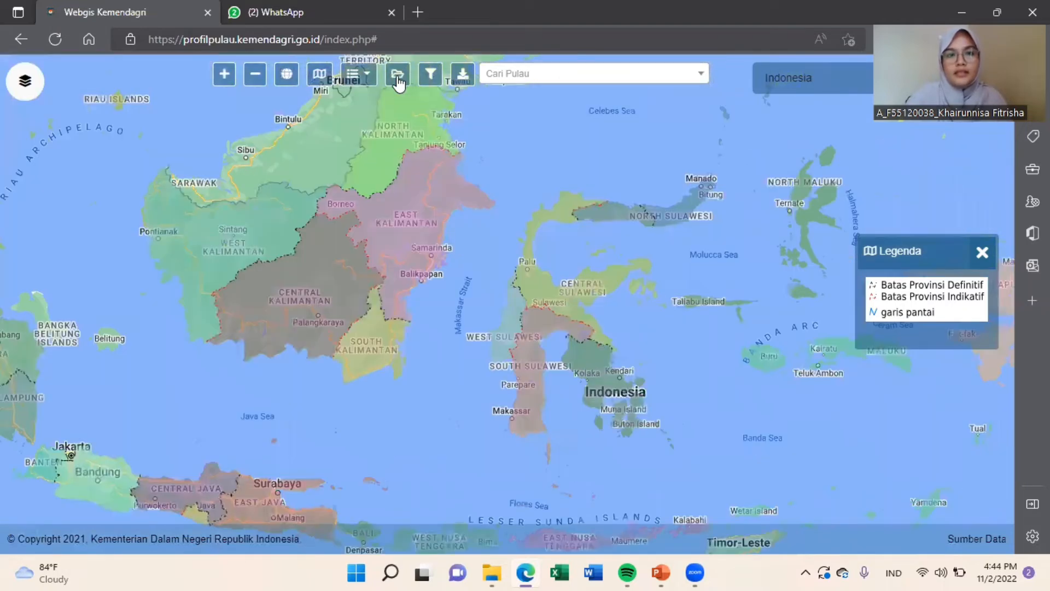
# Step: Show the Data Counter and switch on the Titik Pulau and Pulau Berpenduduk / Tidak Berpenduduk layers
pyautogui.click(398, 77)
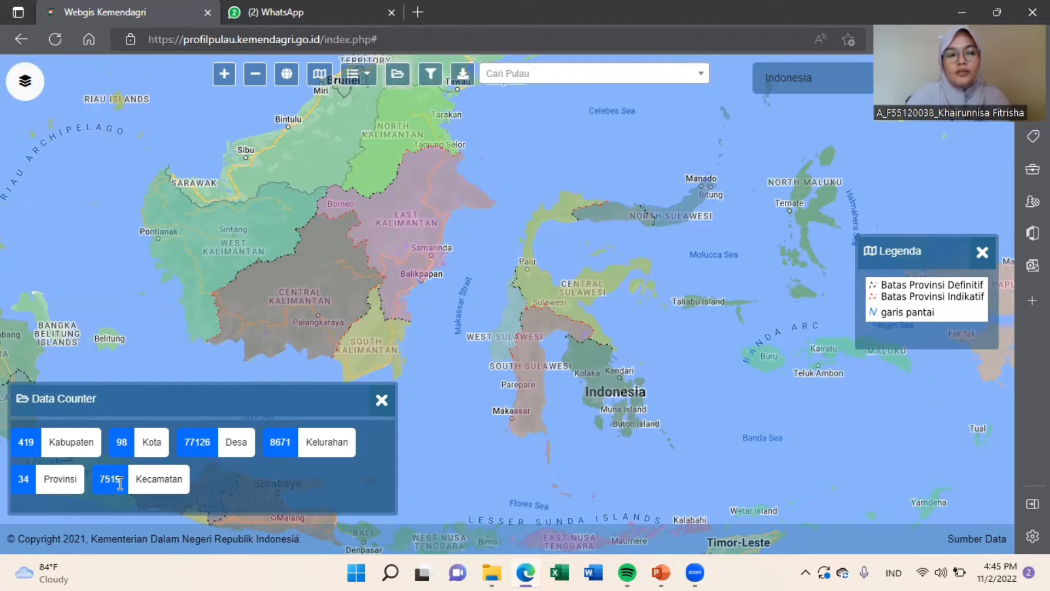
pyautogui.click(24, 81)
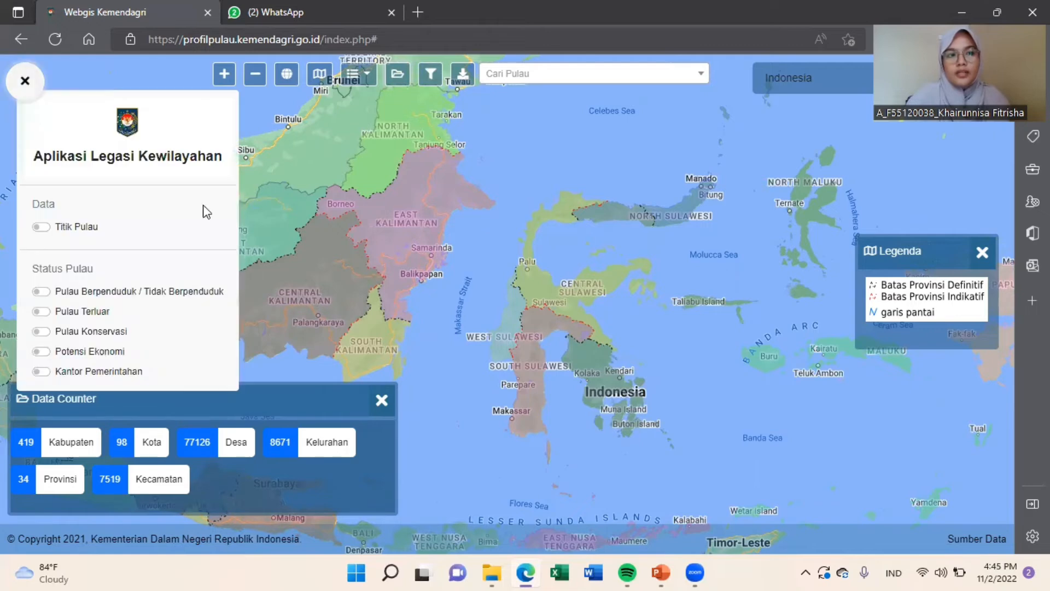
pyautogui.click(43, 232)
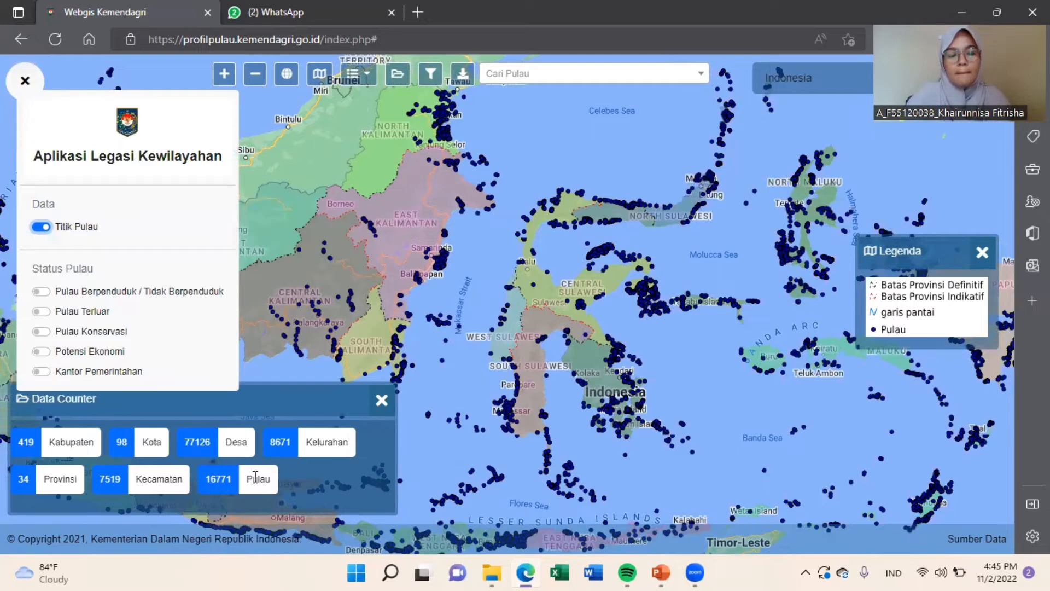
pyautogui.click(42, 291)
pyautogui.scroll(-1, 275, 504)
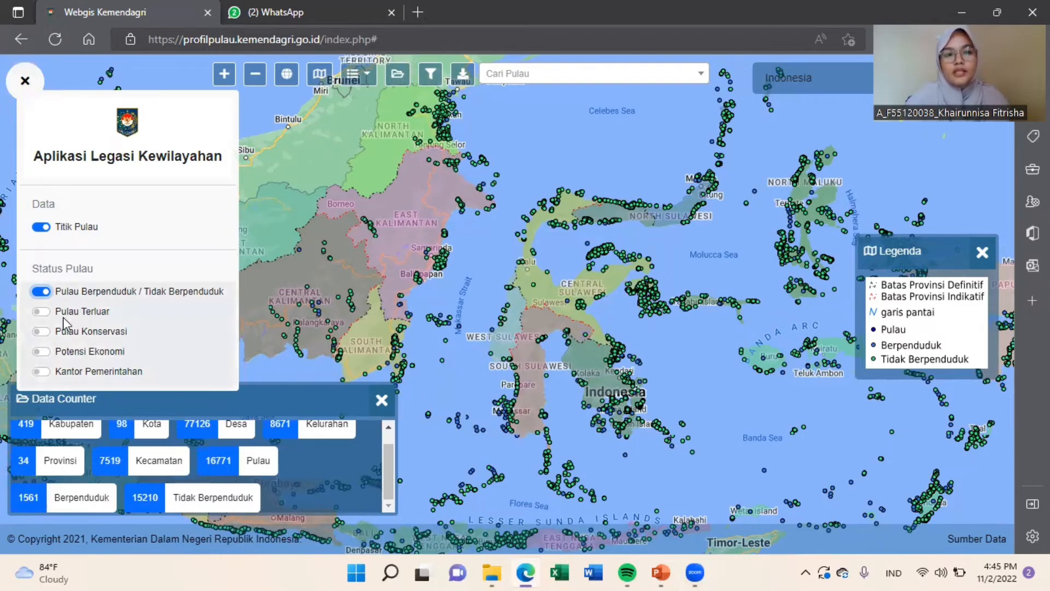
# Step: Switch on the Pulau Terluar and Pulau Konservasi layers and read their categories in the Data Counter
pyautogui.click(44, 312)
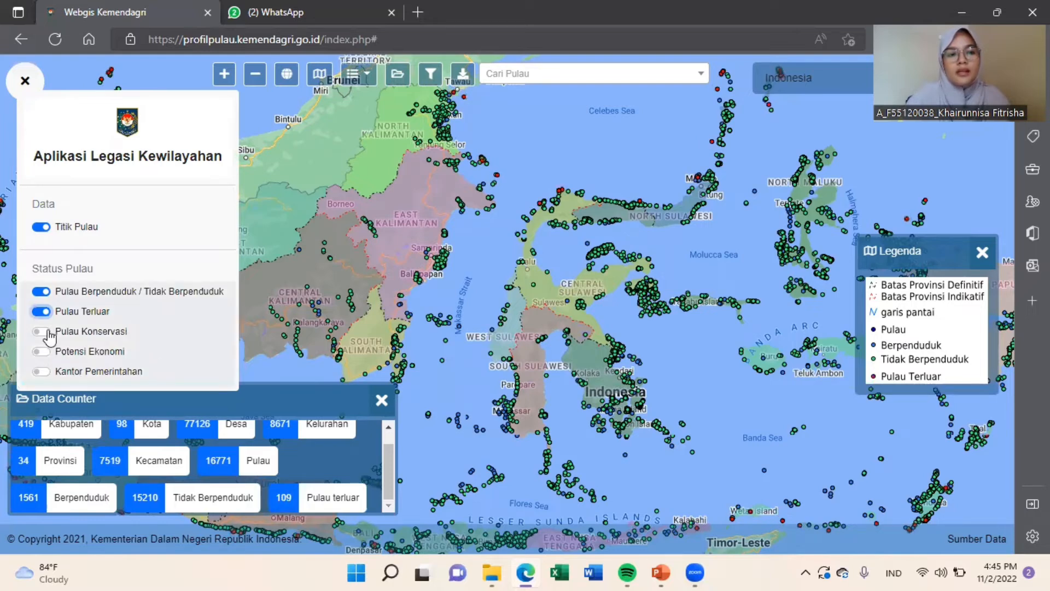
pyautogui.click(43, 331)
pyautogui.scroll(-3, 320, 447)
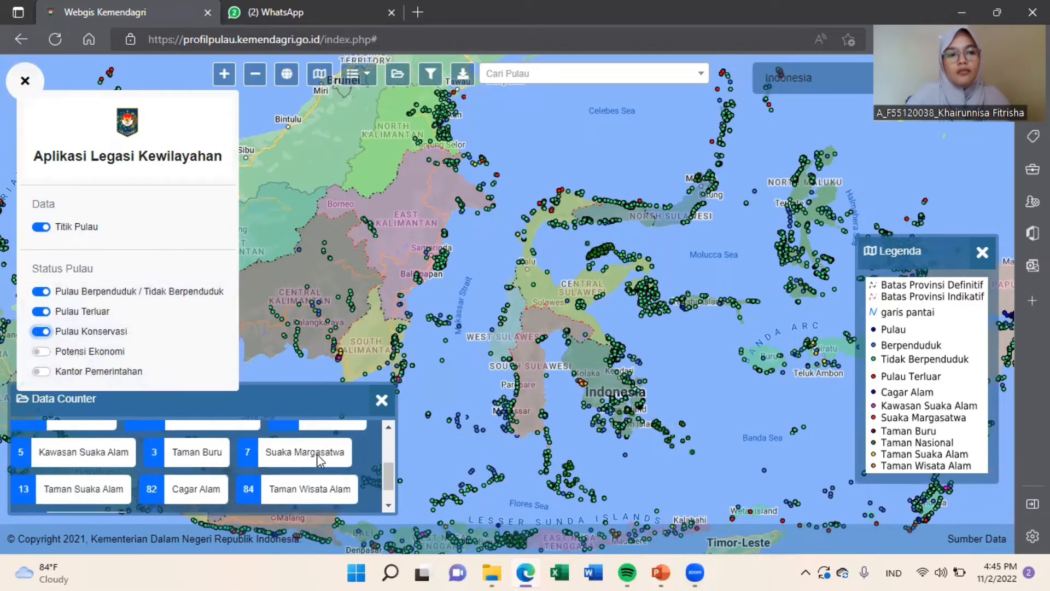
pyautogui.scroll(-1, 318, 456)
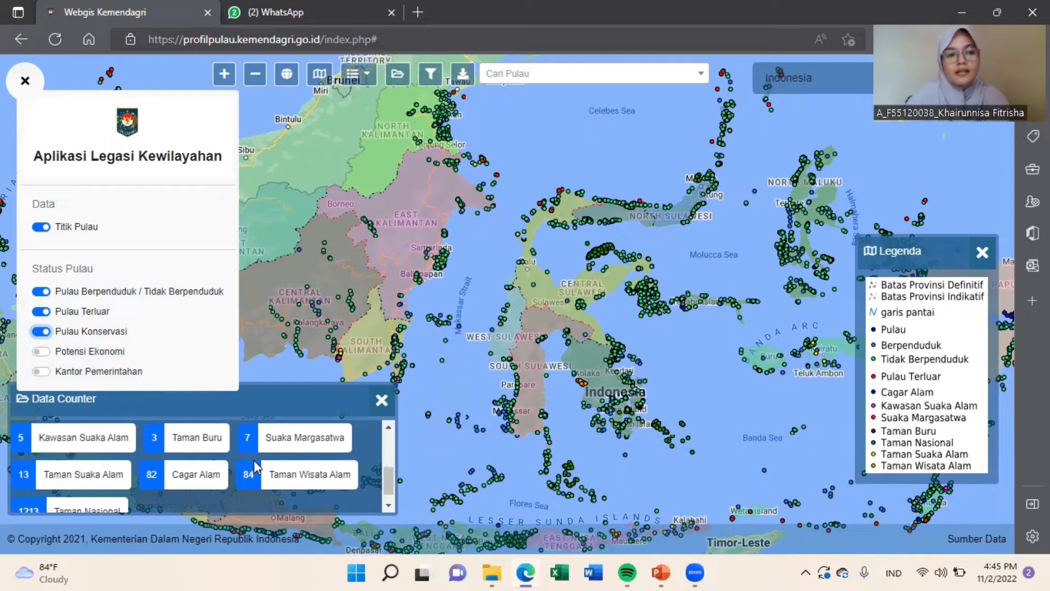
pyautogui.scroll(-1, 126, 471)
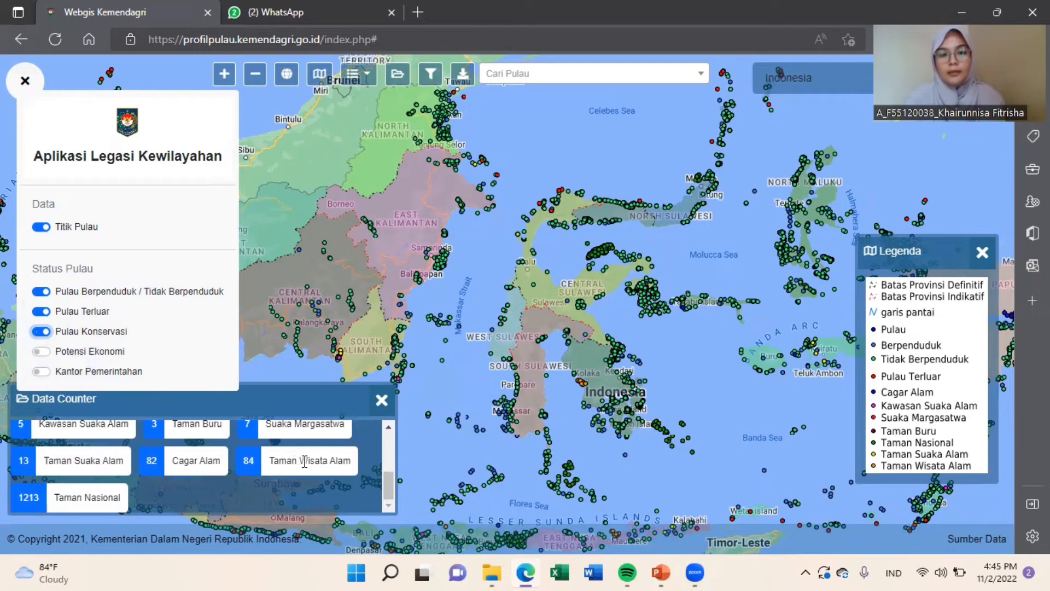
# Step: Switch on the Potensi Ekonomi and Kantor Pemerintahan layers and read their entries in the Data Counter
pyautogui.click(42, 353)
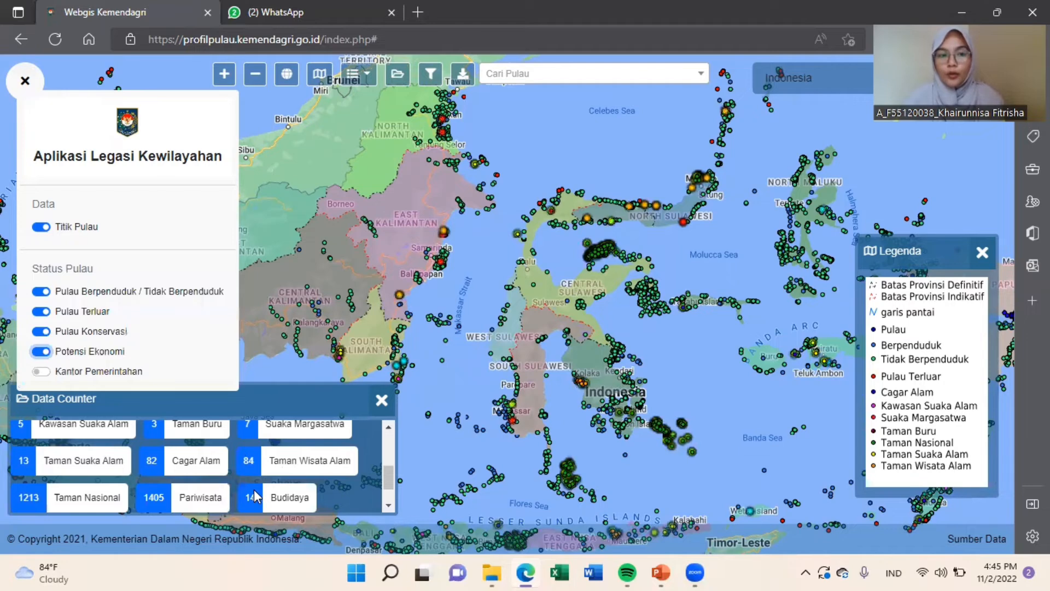
pyautogui.scroll(-2, 253, 489)
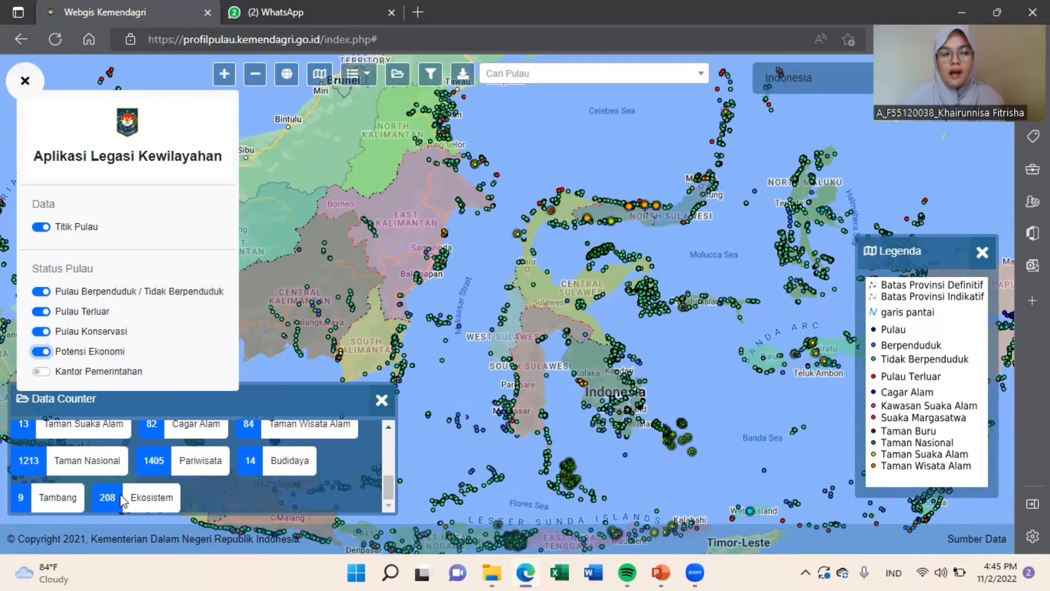
pyautogui.click(41, 372)
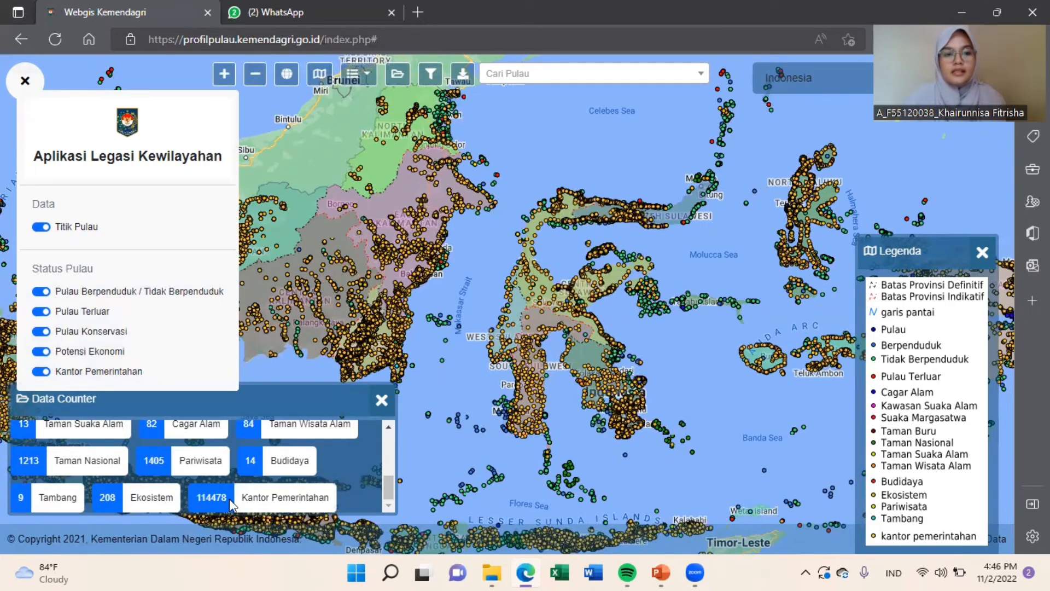
pyautogui.rightClick(232, 504)
# Step: Switch off the Titik Pulau layer and all five Status Pulau layers
pyautogui.click(39, 227)
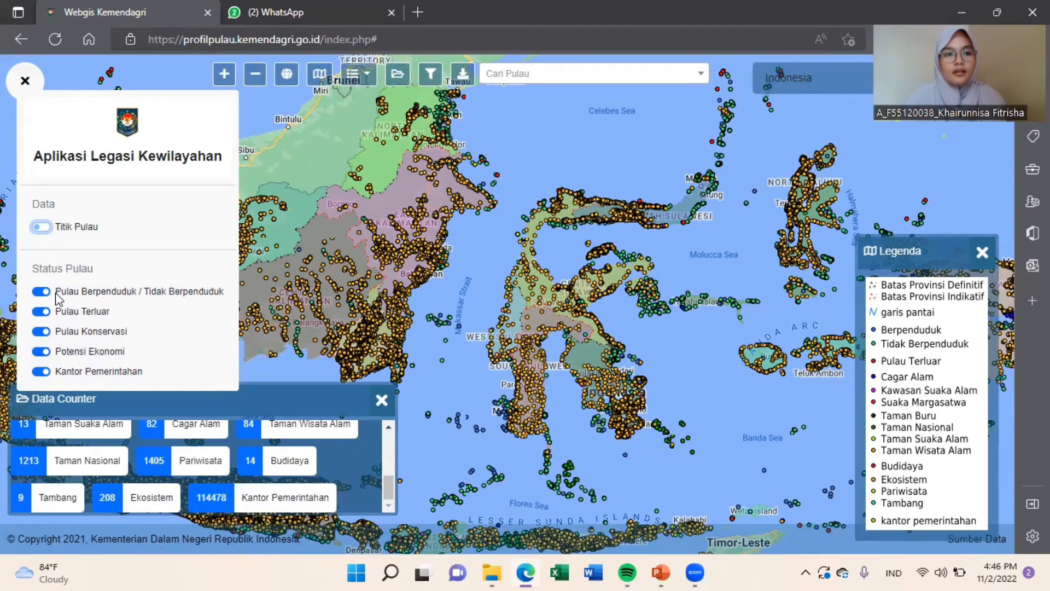
pyautogui.click(57, 298)
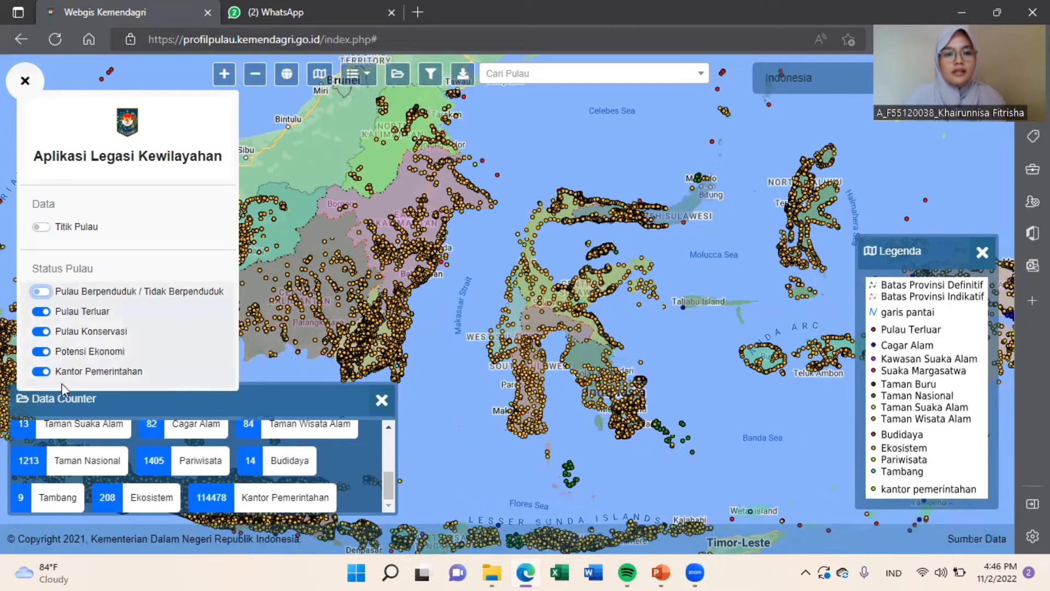
pyautogui.click(41, 312)
pyautogui.click(41, 331)
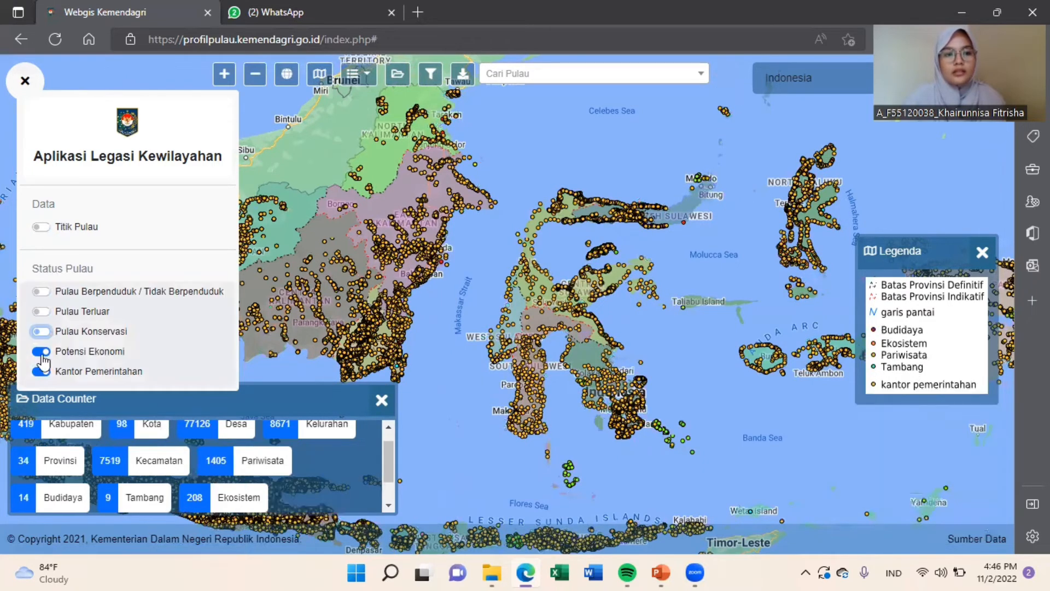
pyautogui.click(43, 353)
pyautogui.click(41, 371)
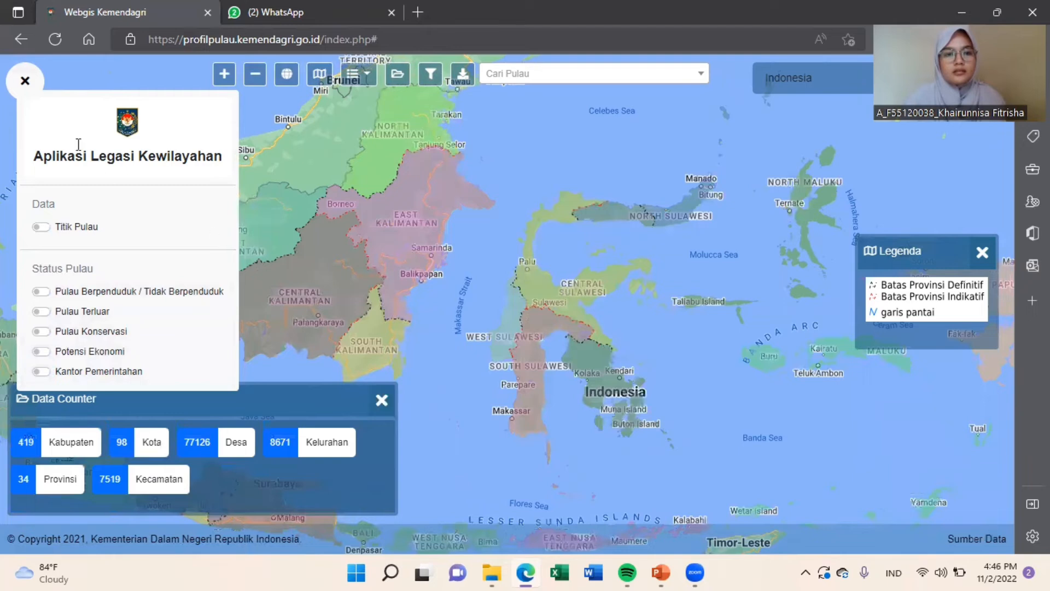
# Step: Close the layer panel, the Data Counter and the Legenda box
pyautogui.click(25, 80)
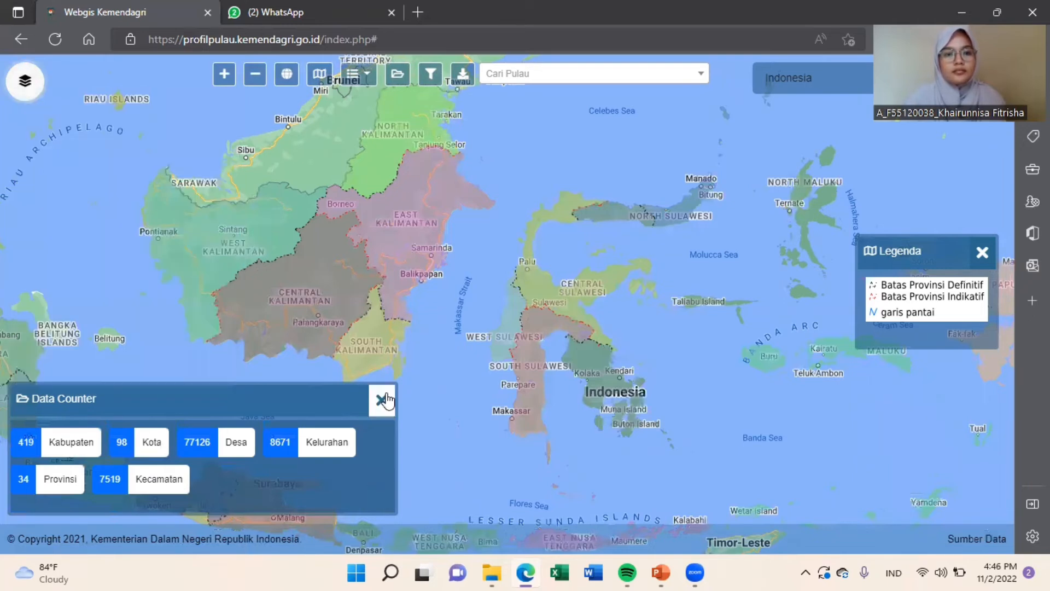
pyautogui.click(382, 400)
pyautogui.click(983, 252)
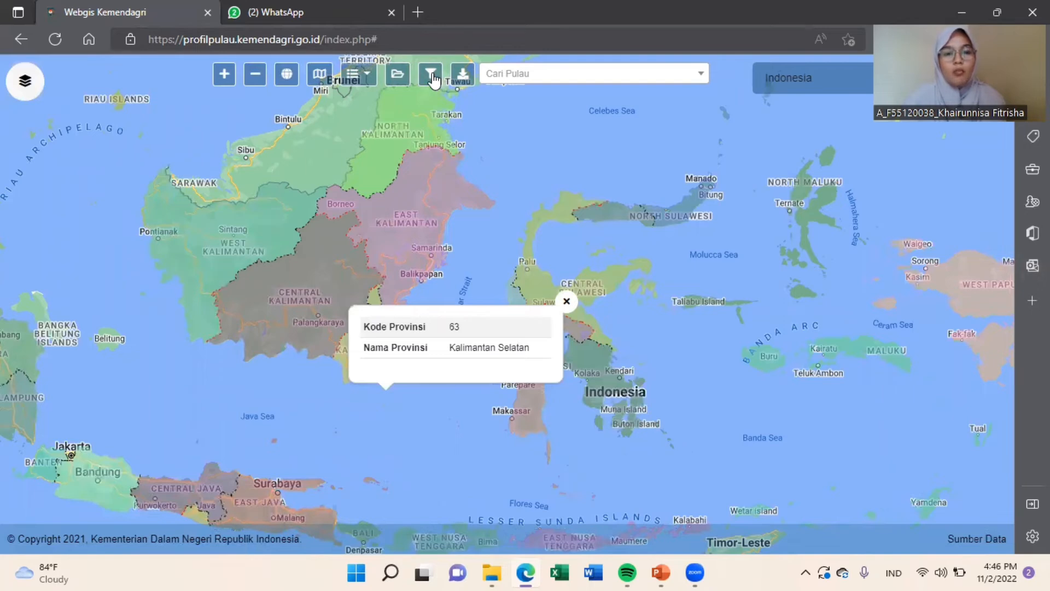
# Step: Dismiss the Kalimantan Selatan popup and filter the map area to the province of Aceh
pyautogui.click(432, 76)
pyautogui.click(568, 301)
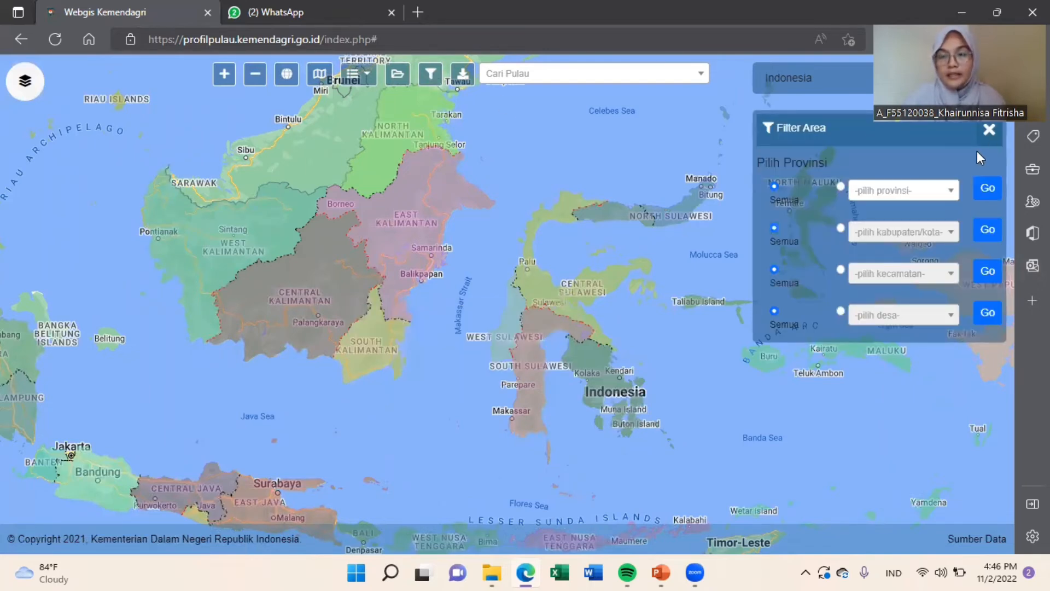
pyautogui.click(954, 191)
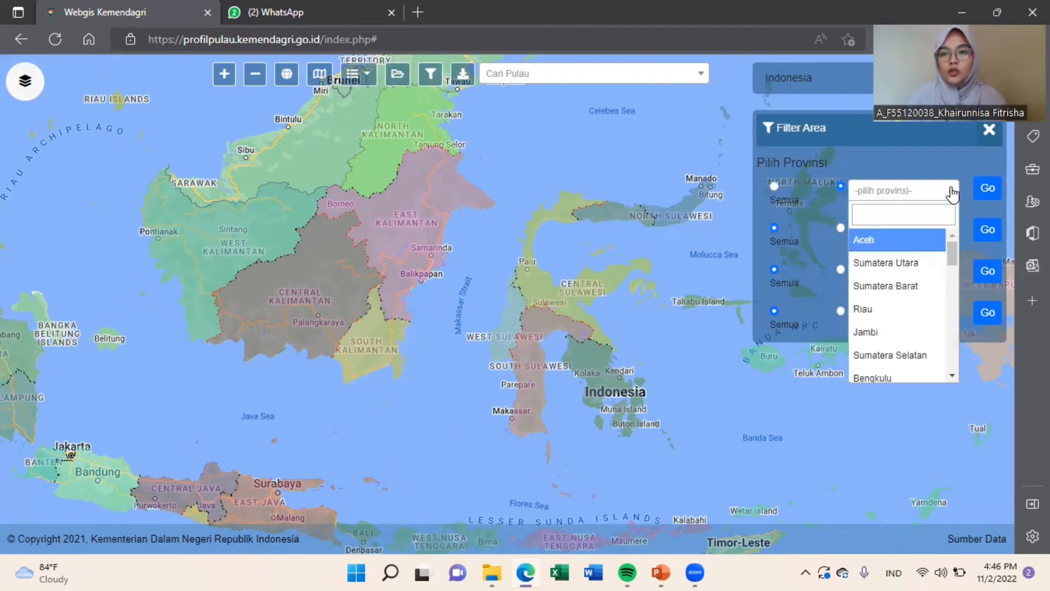
pyautogui.click(875, 240)
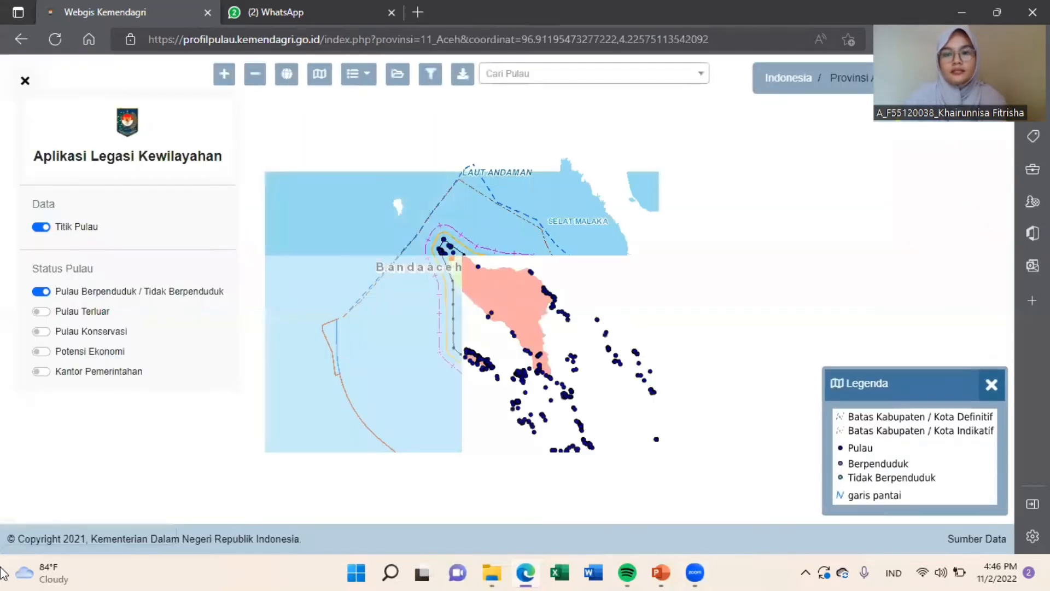
# Step: Examine the island points and district boundaries along Aceh's southwest coast, from close up and across the whole province
pyautogui.scroll(3, 521, 333)
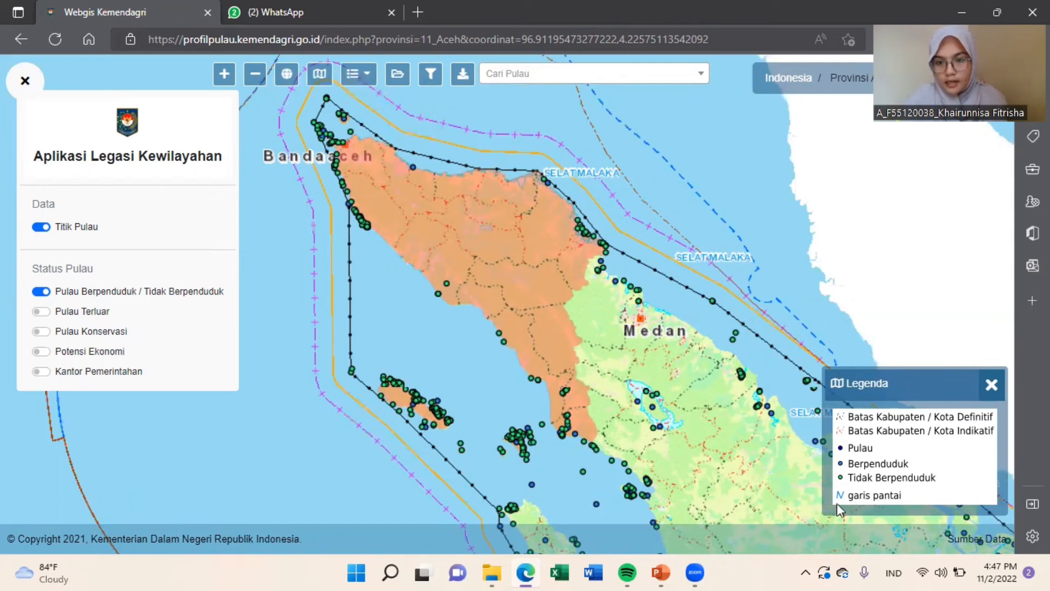
pyautogui.scroll(3, 435, 277)
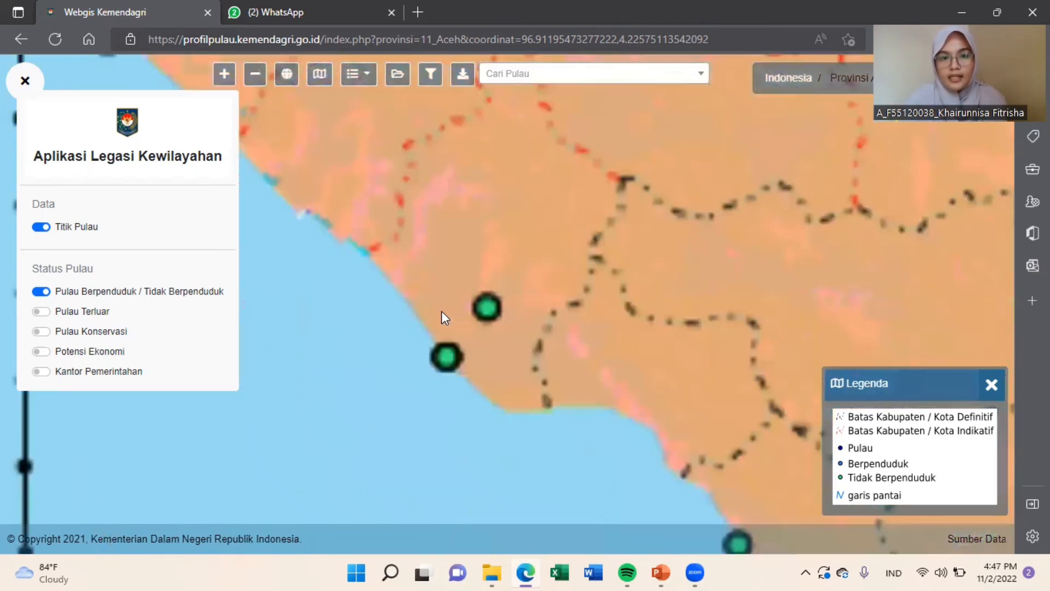
pyautogui.moveTo(517, 280); pyautogui.dragTo(586, 260)
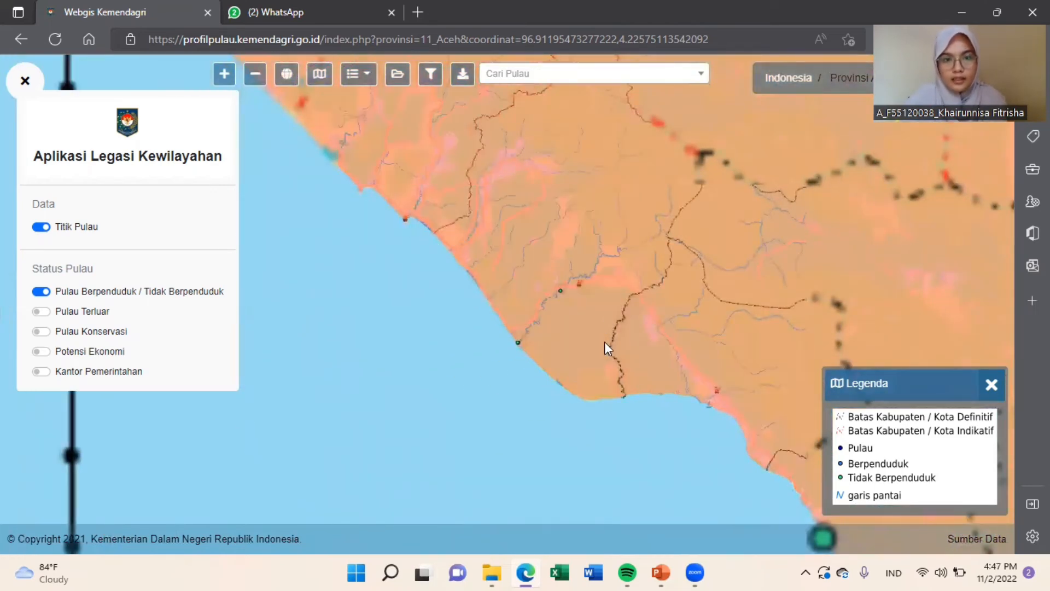
pyautogui.scroll(-2, 551, 313)
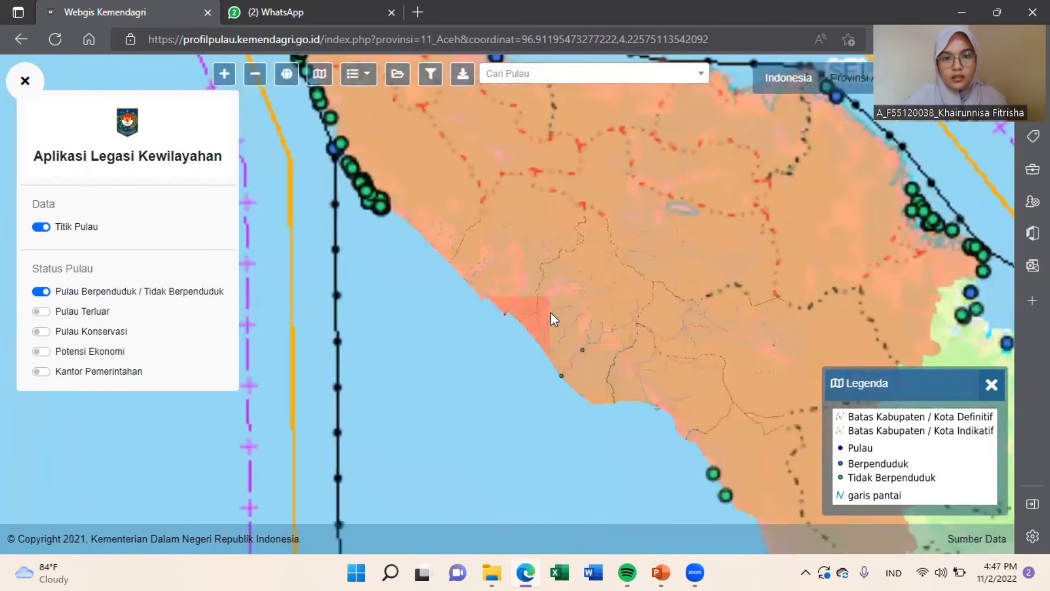
pyautogui.scroll(-1, 629, 317)
pyautogui.moveTo(673, 344); pyautogui.dragTo(556, 297)
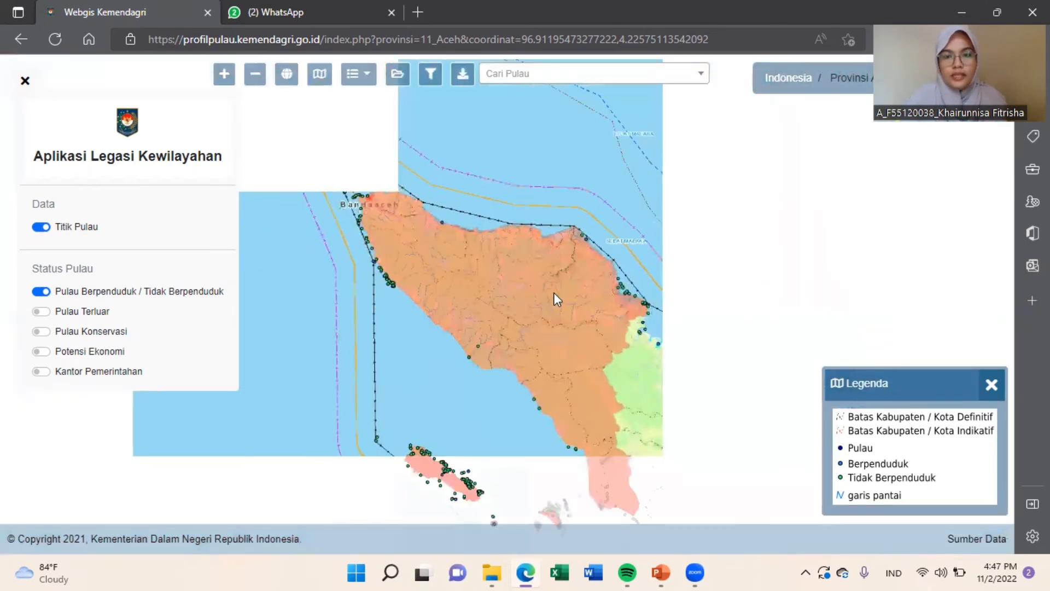
# Step: Return the map from Aceh to all of Indonesia and switch off the Titik Pulau and Pulau Berpenduduk / Tidak Berpenduduk layers
pyautogui.click(284, 77)
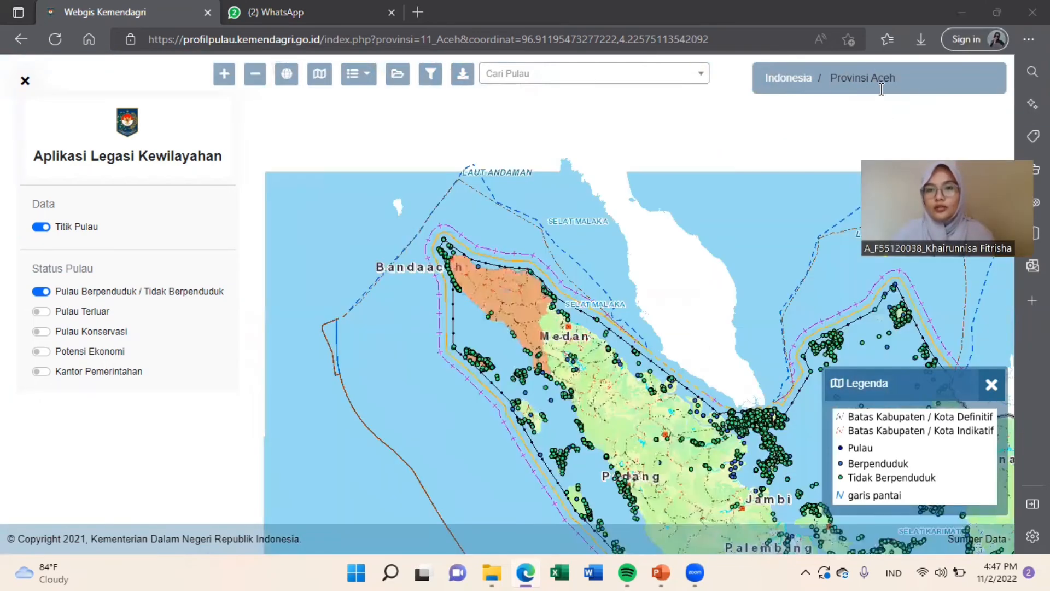
pyautogui.moveTo(584, 307); pyautogui.dragTo(548, 278)
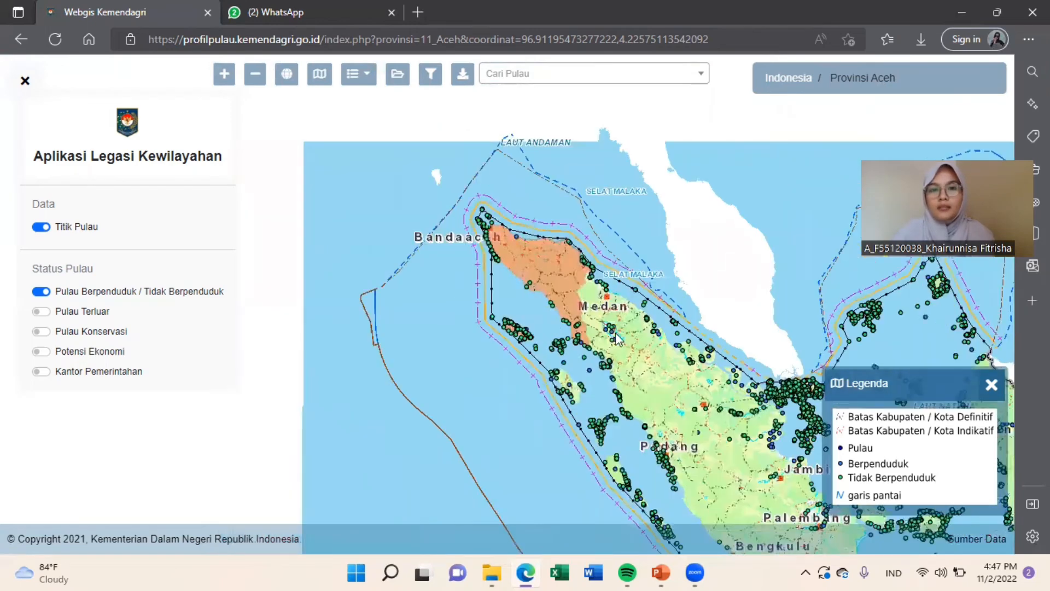
pyautogui.moveTo(608, 330); pyautogui.dragTo(400, 131)
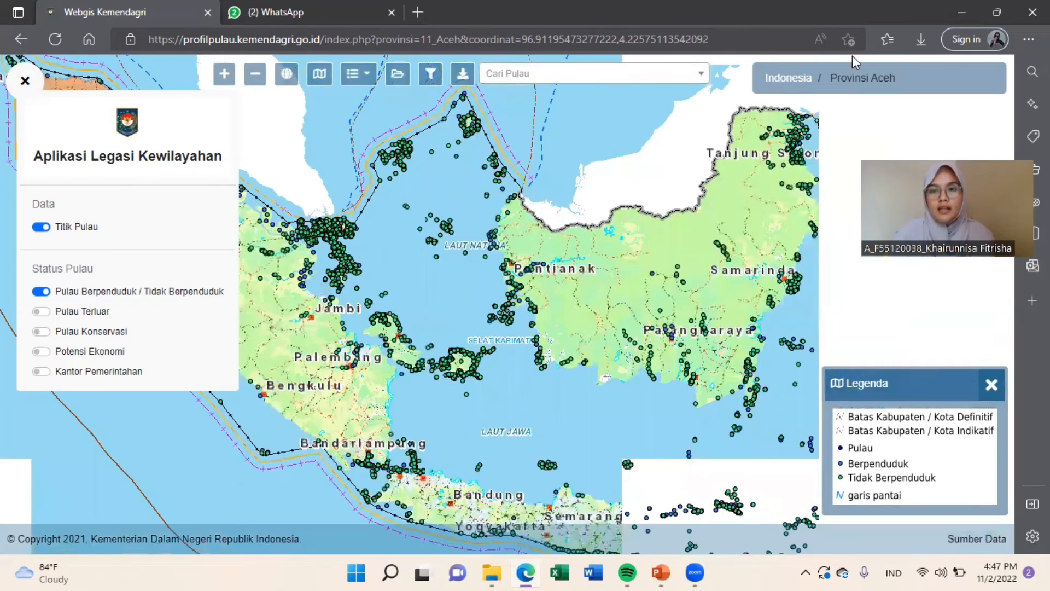
pyautogui.click(788, 78)
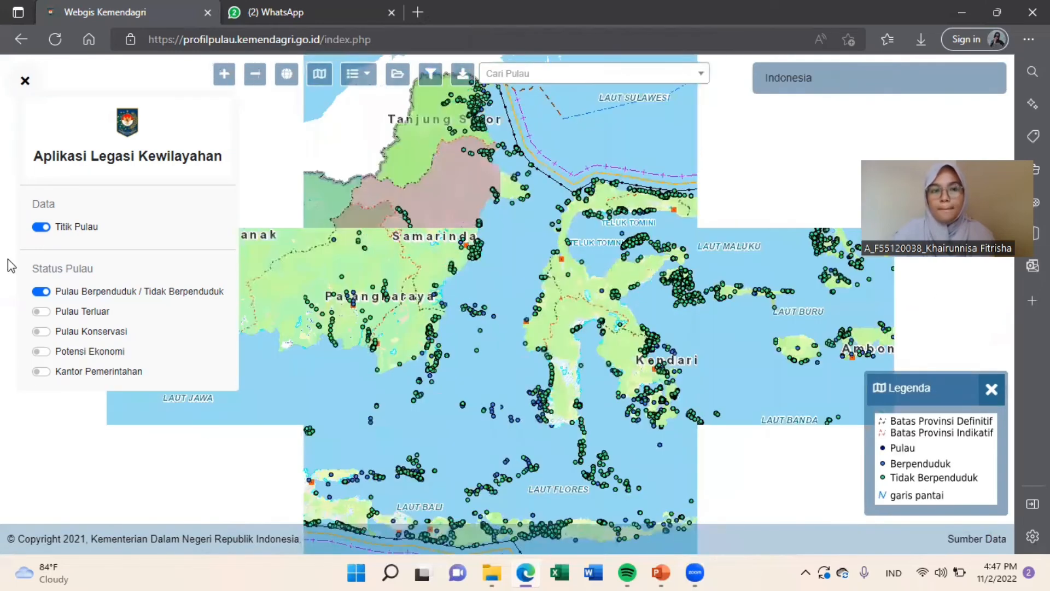
pyautogui.click(41, 226)
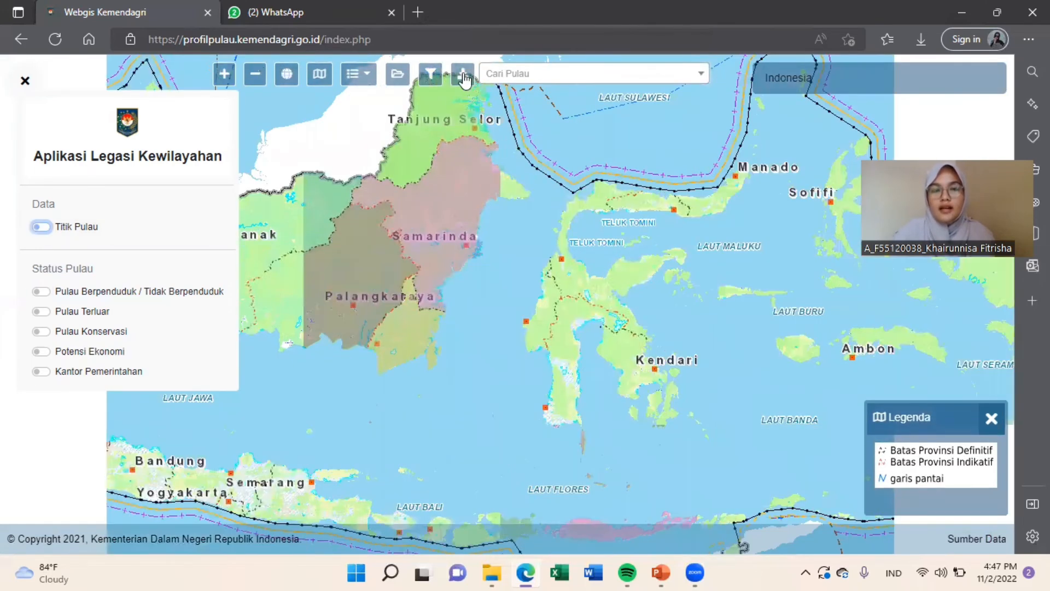
# Step: Review both pages of the Download Data list with its export and WMS options, and close the list
pyautogui.click(463, 79)
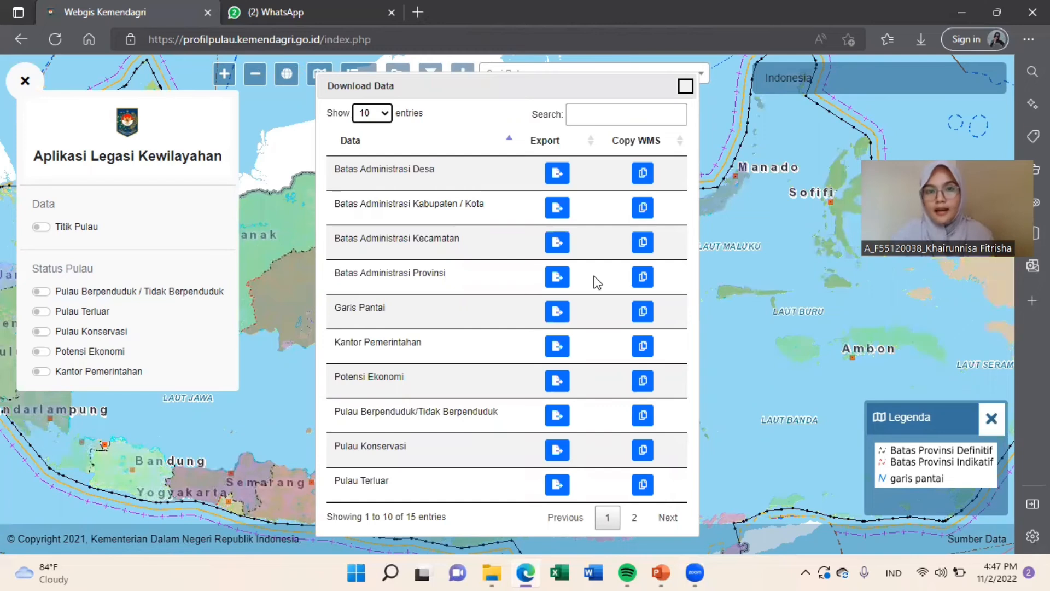
pyautogui.click(320, 71)
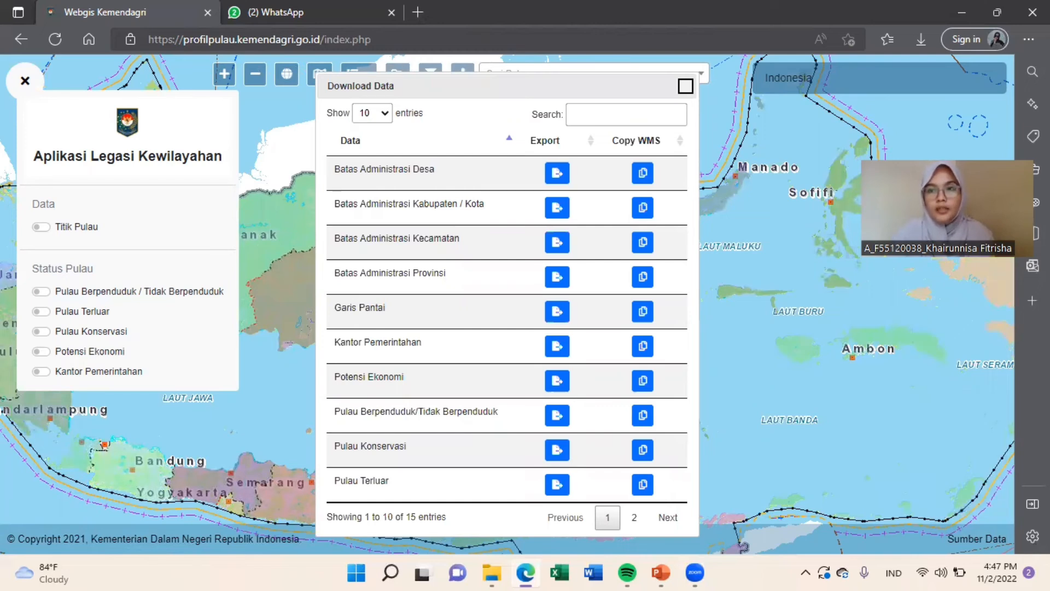
pyautogui.moveTo(955, 162); pyautogui.dragTo(955, 26)
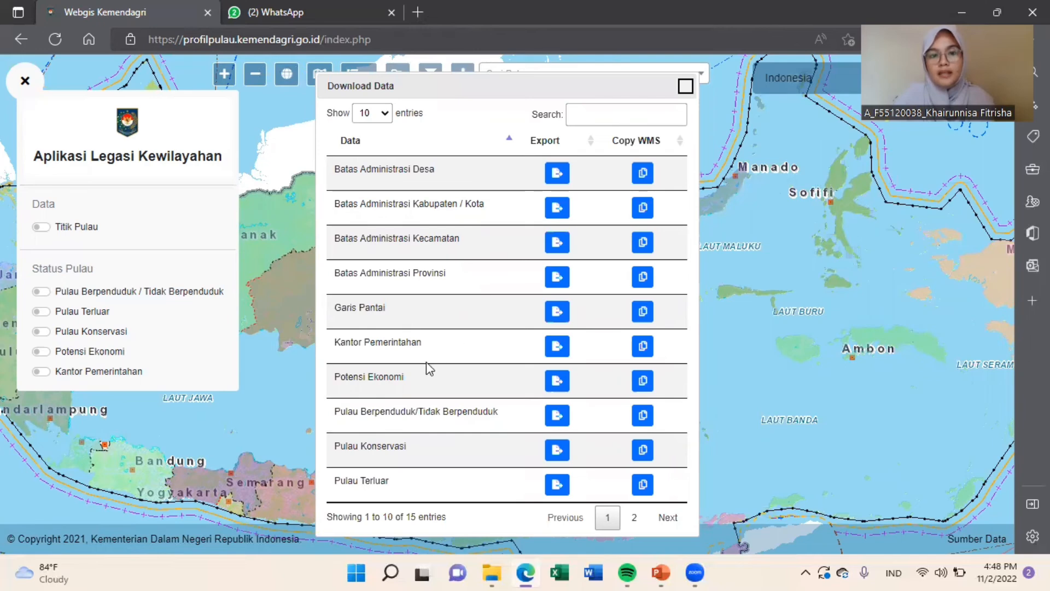
pyautogui.click(634, 518)
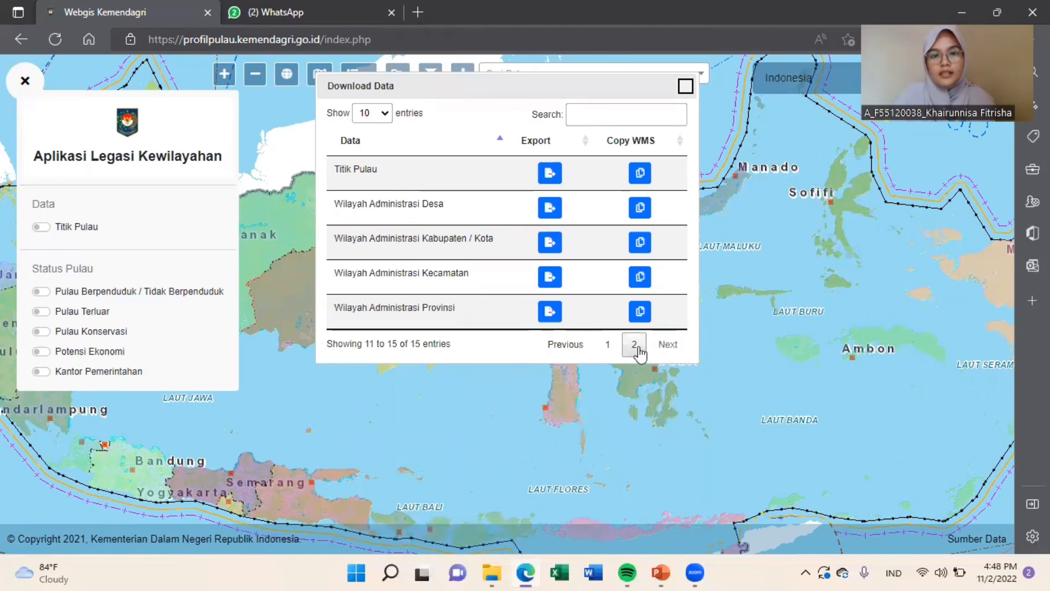
pyautogui.click(608, 344)
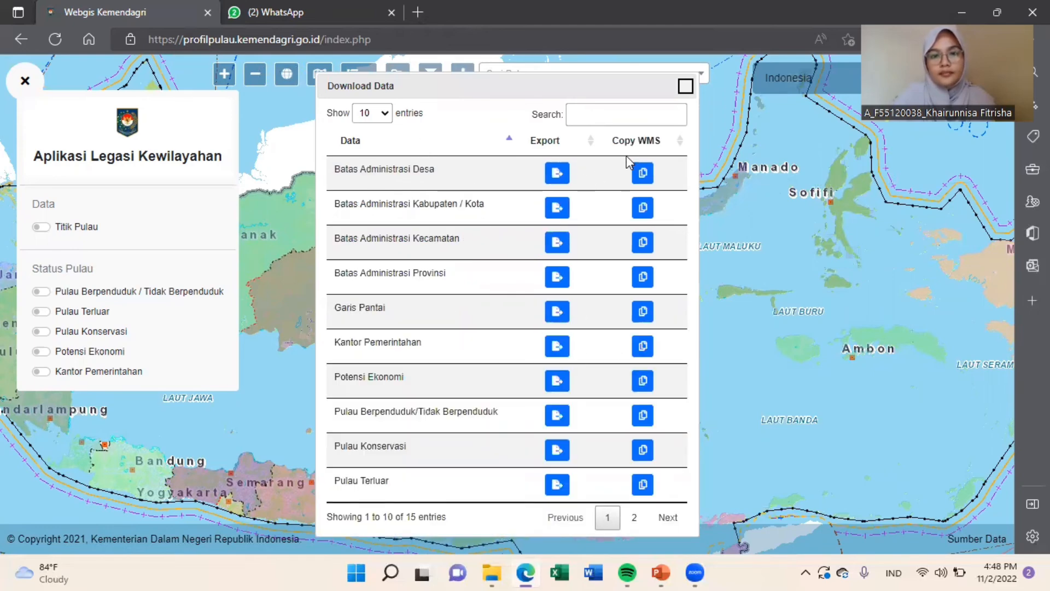
pyautogui.click(617, 116)
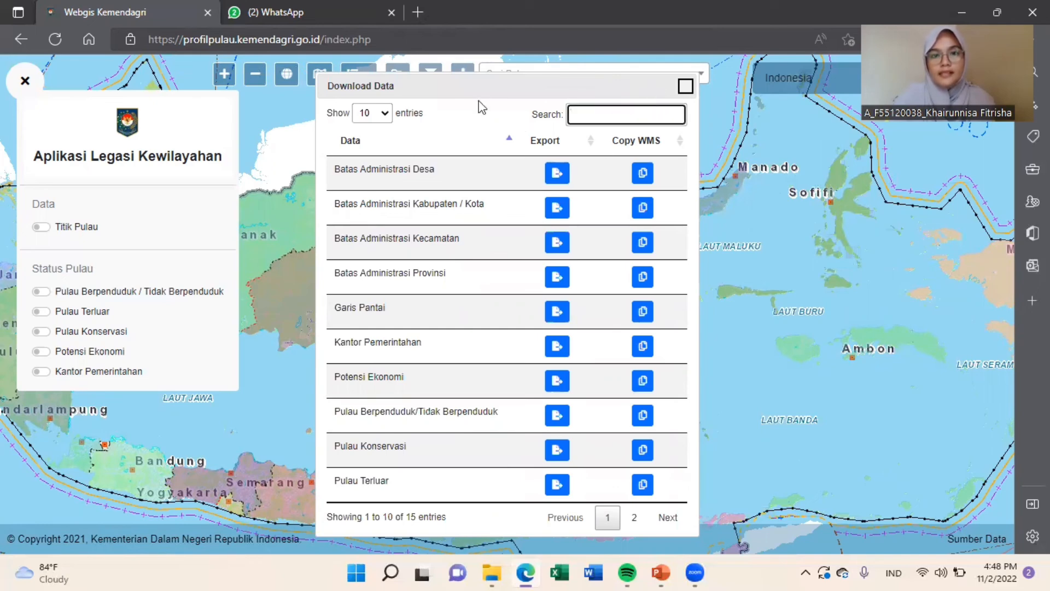
pyautogui.click(685, 87)
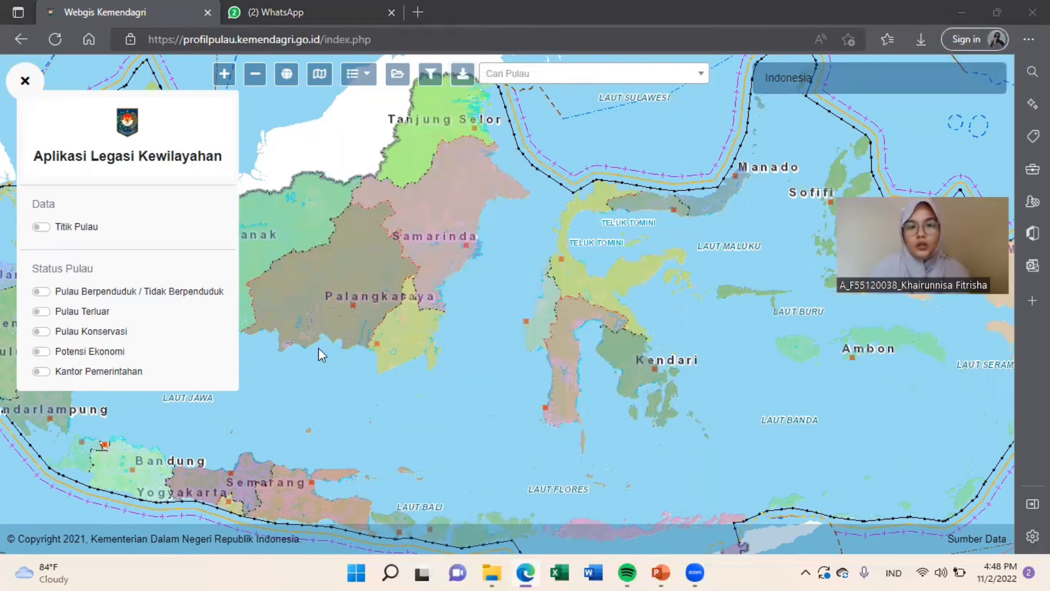
pyautogui.moveTo(318, 348); pyautogui.dragTo(234, 382)
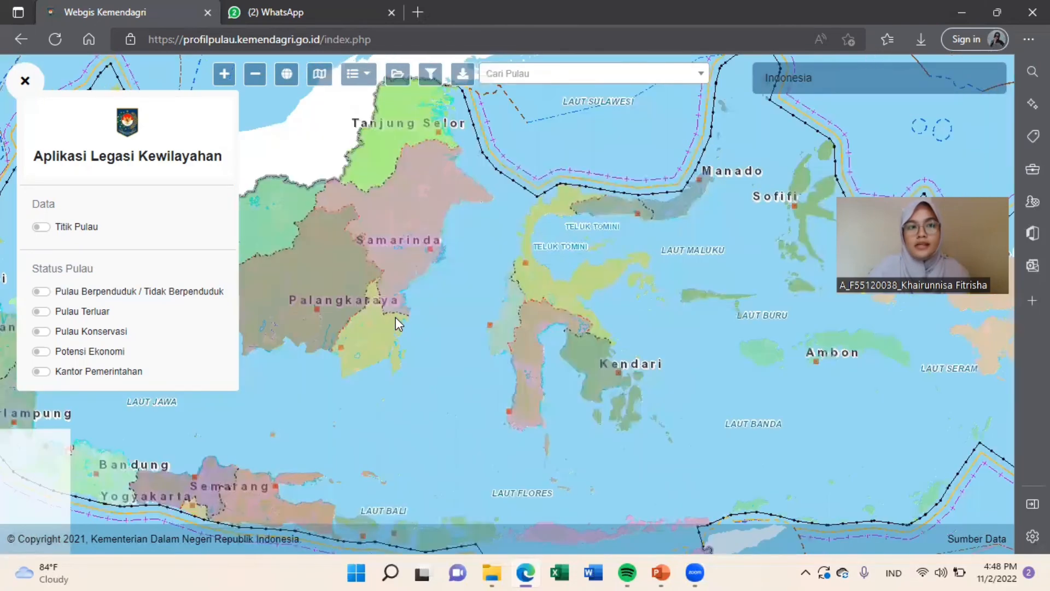
pyautogui.moveTo(481, 321); pyautogui.dragTo(421, 310)
pyautogui.moveTo(429, 221); pyautogui.dragTo(565, 232)
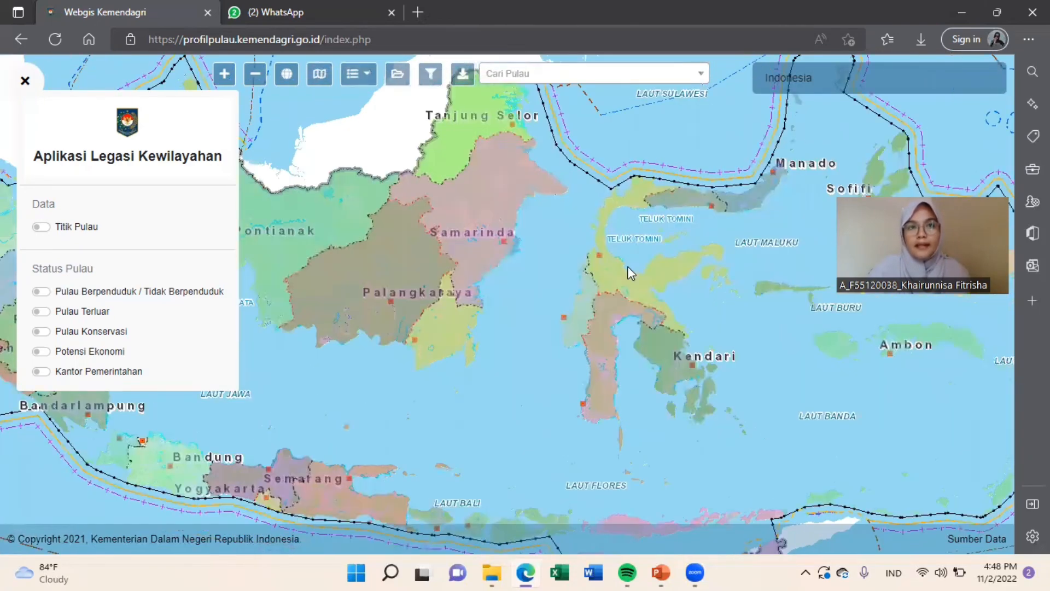
pyautogui.moveTo(572, 337); pyautogui.dragTo(536, 295)
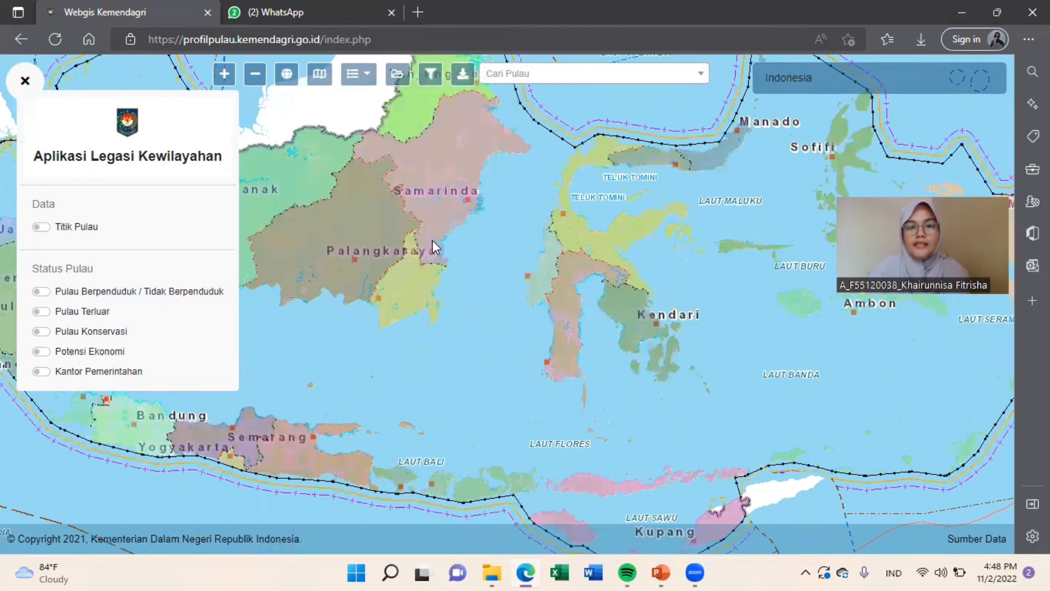